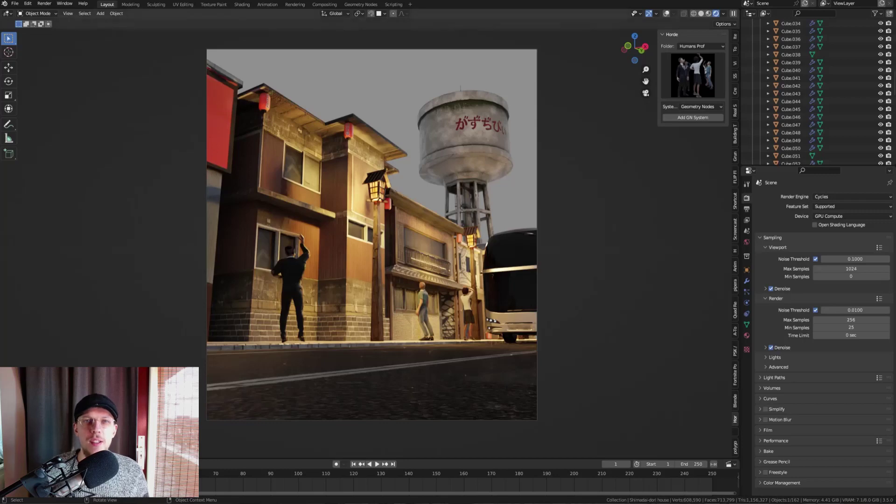
# - Assign an Environment Texture to the world background's color
pyautogui.click(747, 242)
pyautogui.click(813, 246)
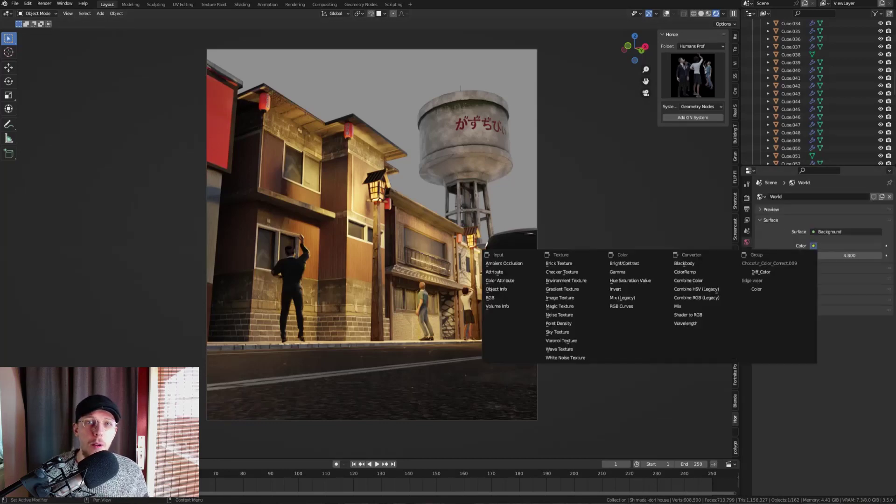
pyautogui.click(573, 280)
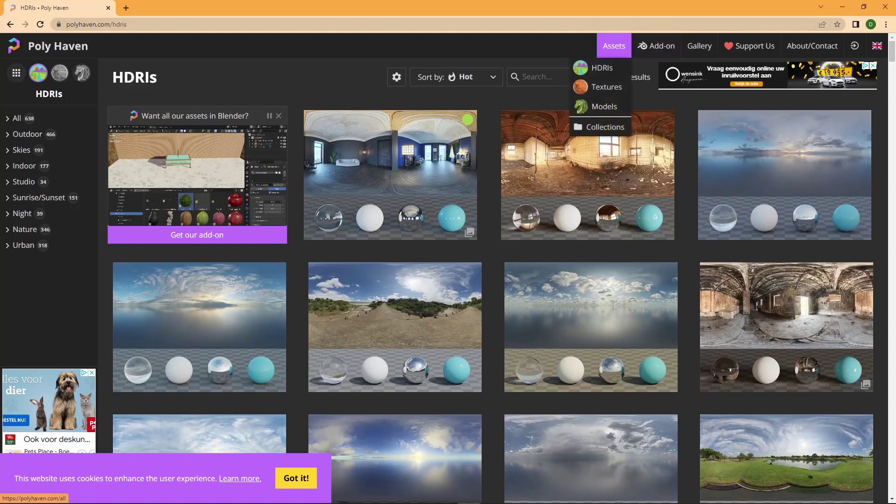
# - Switch to the Poly Haven website and browse its HDRI library
pyautogui.click(614, 46)
pyautogui.click(602, 68)
pyautogui.scroll(-9, 492, 281)
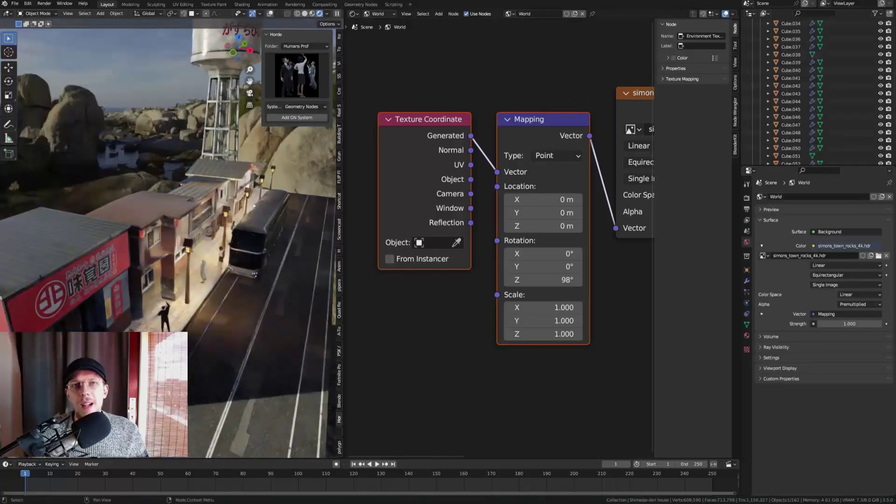
# - Try different Z rotations for the HDRI in the Mapping node, going up to about 361°
pyautogui.moveTo(542, 280); pyautogui.dragTo(609, 279)
pyautogui.press('KP_0')
pyautogui.press('KP_0')
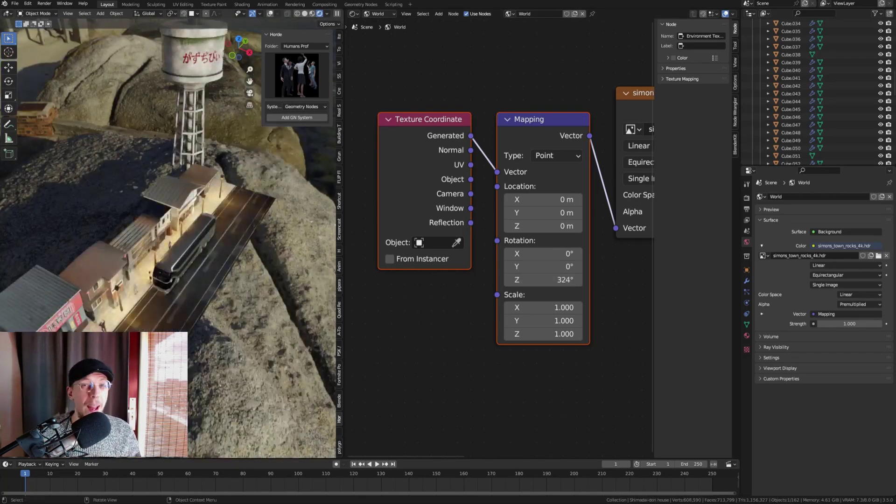
pyautogui.moveTo(542, 279); pyautogui.dragTo(560, 280)
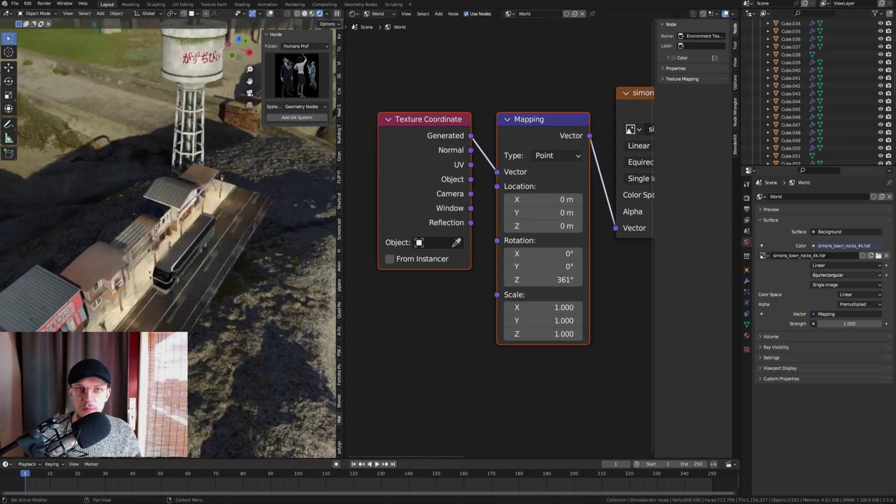
# - Expand the world's settings and set its surface sampling to Manual
pyautogui.click(771, 357)
pyautogui.click(851, 379)
pyautogui.click(829, 405)
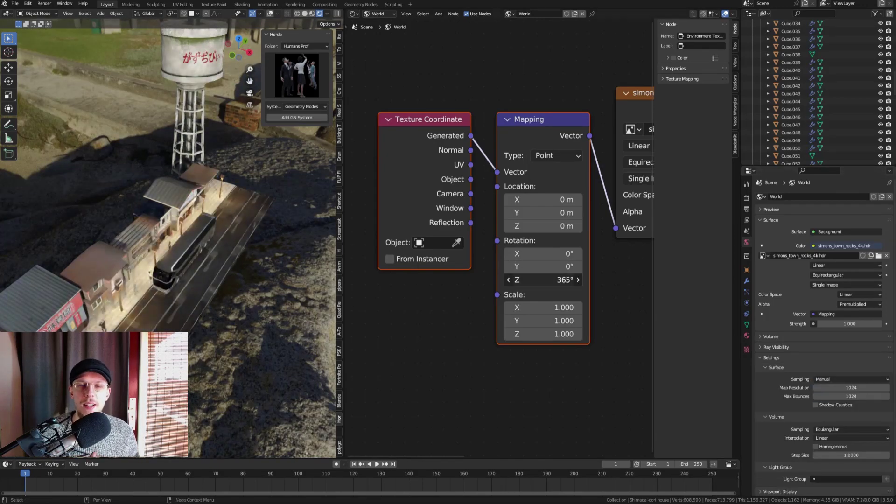
# - Rotate the HDRI to about 216° on Z in the Mapping node, then fine-tune it in camera view
pyautogui.moveTo(560, 279); pyautogui.dragTo(577, 279)
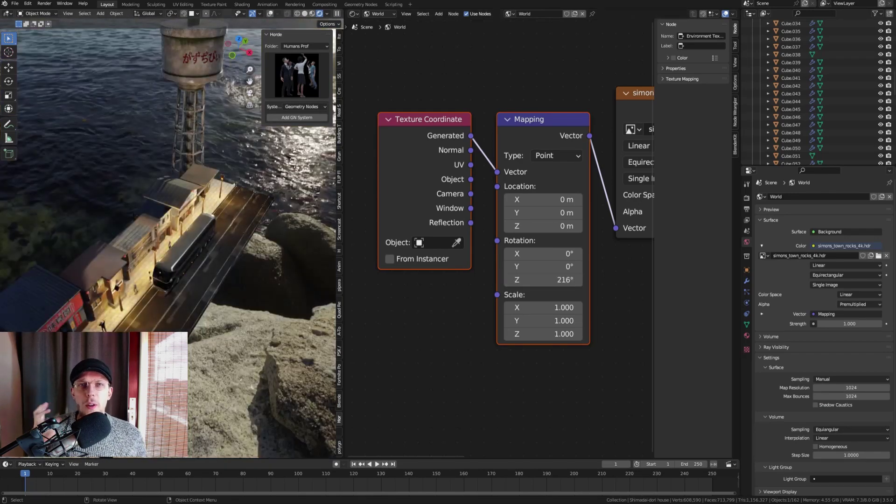
pyautogui.press('KP_0')
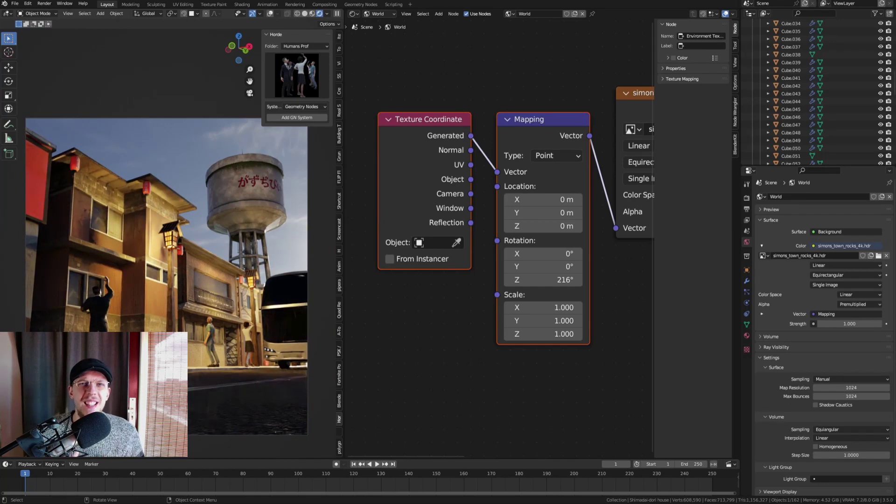
pyautogui.moveTo(553, 280); pyautogui.dragTo(547, 280)
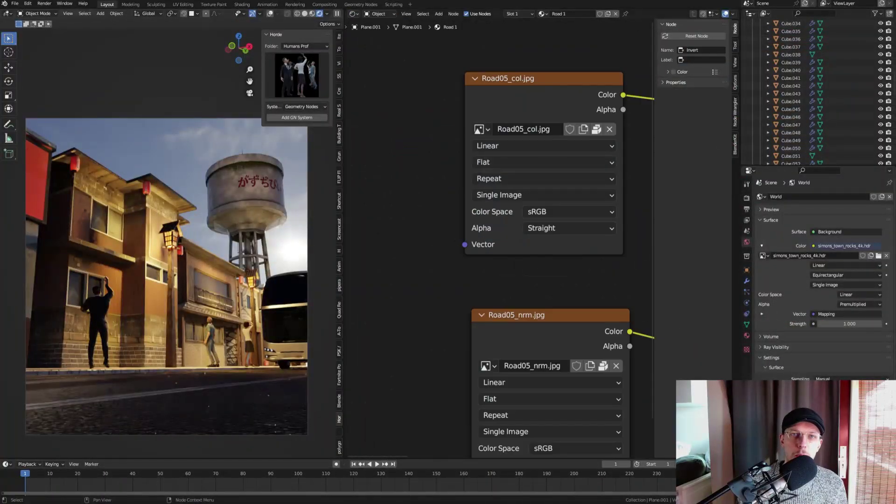
# - Rearrange the road material's nodes, moving the normal texture, Normal Map and Invert lower and the roughness texture aside to free up space
pyautogui.scroll(-4, 471, 252)
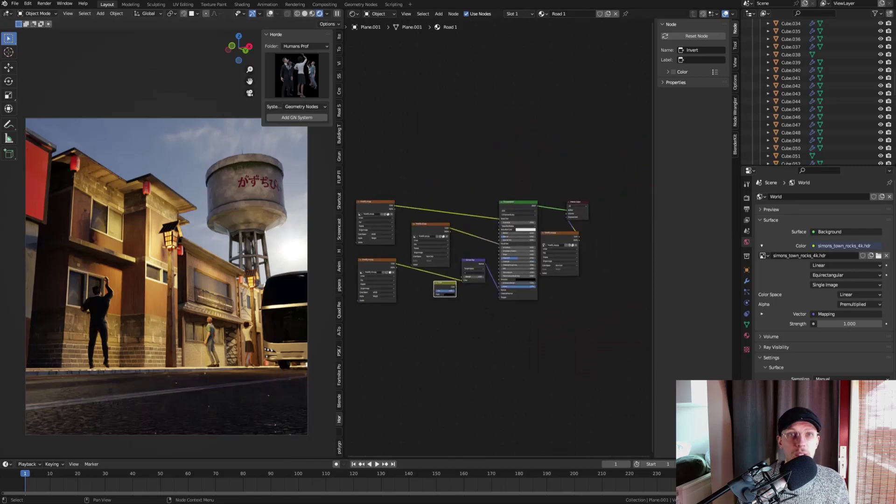
pyautogui.moveTo(377, 210); pyautogui.dragTo(469, 213, button='middle')
pyautogui.scroll(12, 469, 214)
pyautogui.click(468, 213)
pyautogui.scroll(-3, 397, 196)
pyautogui.moveTo(610, 259); pyautogui.dragTo(443, 139, button='middle')
pyautogui.moveTo(444, 139); pyautogui.dragTo(427, 143)
pyautogui.moveTo(427, 142); pyautogui.dragTo(469, 109, button='middle')
pyautogui.moveTo(373, 173); pyautogui.dragTo(393, 301)
pyautogui.moveTo(568, 175); pyautogui.dragTo(577, 312)
pyautogui.moveTo(509, 221); pyautogui.dragTo(495, 369)
pyautogui.moveTo(392, 301); pyautogui.dragTo(408, 382)
pyautogui.moveTo(495, 369); pyautogui.dragTo(546, 378)
pyautogui.moveTo(408, 382); pyautogui.dragTo(432, 381)
pyautogui.scroll(-2, 516, 257)
pyautogui.moveTo(471, 127); pyautogui.dragTo(410, 158)
# - Insert a Math node between the road's roughness texture and the Principled BSDF's Roughness input
pyautogui.hotkey('shift', 'a')
pyautogui.write('smath')
pyautogui.press('Return')
pyautogui.click(532, 144)
# - Add a ColorRamp driven by a new Noise Texture and preview the ramp on the road
pyautogui.hotkey('shift', 'a')
pyautogui.write('sramp')
pyautogui.press('Return')
pyautogui.click(447, 251)
pyautogui.hotkey('shift', 'a')
pyautogui.write('snois')
pyautogui.press('Return')
pyautogui.click(394, 248)
pyautogui.moveTo(433, 265); pyautogui.dragTo(478, 284)
pyautogui.keyDown('ctrl'); pyautogui.keyDown('shift'); pyautogui.click(479, 254); pyautogui.keyUp('shift'); pyautogui.keyUp('ctrl')
pyautogui.scroll(5, 412, 303)
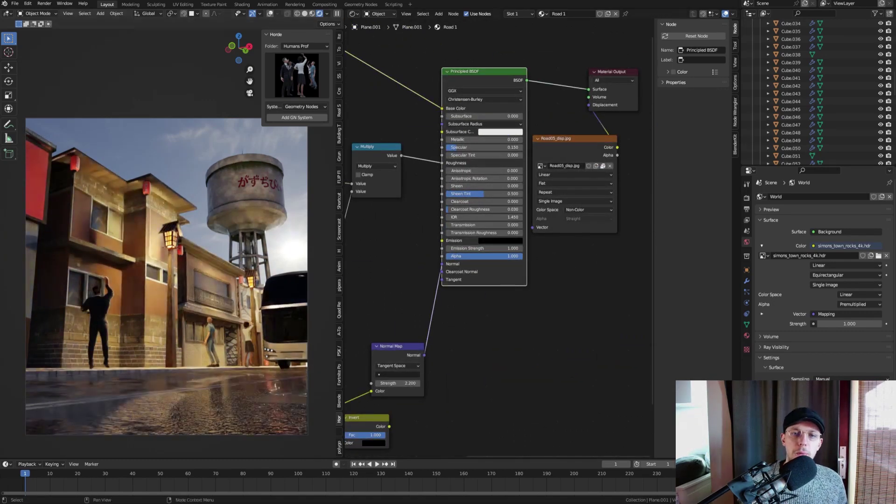
# - Insert a Math node between the repositioned Normal Map and the Principled BSDF's Normal input
pyautogui.moveTo(420, 280); pyautogui.dragTo(551, 208, button='middle')
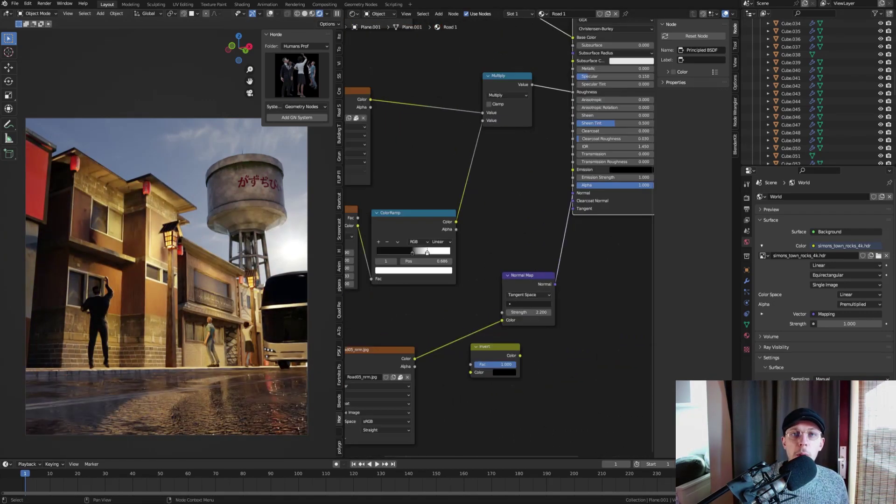
pyautogui.moveTo(528, 276); pyautogui.dragTo(487, 263)
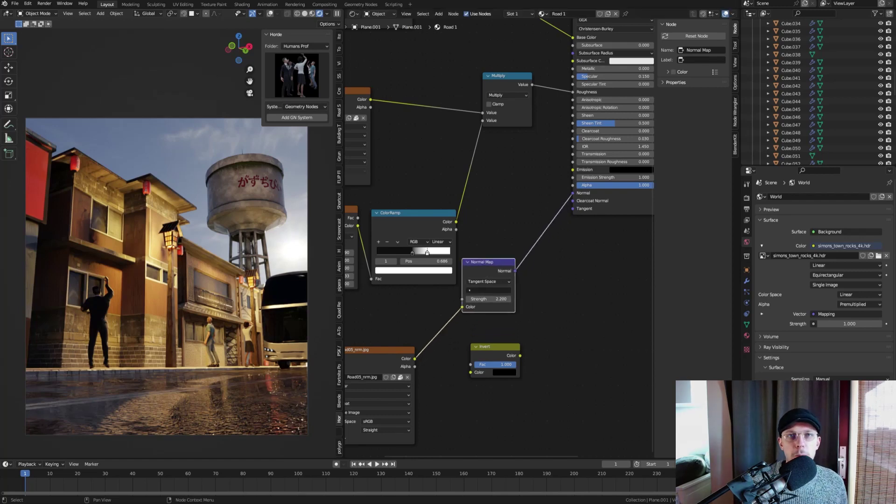
pyautogui.hotkey('shift', 'a')
pyautogui.click(512, 256)
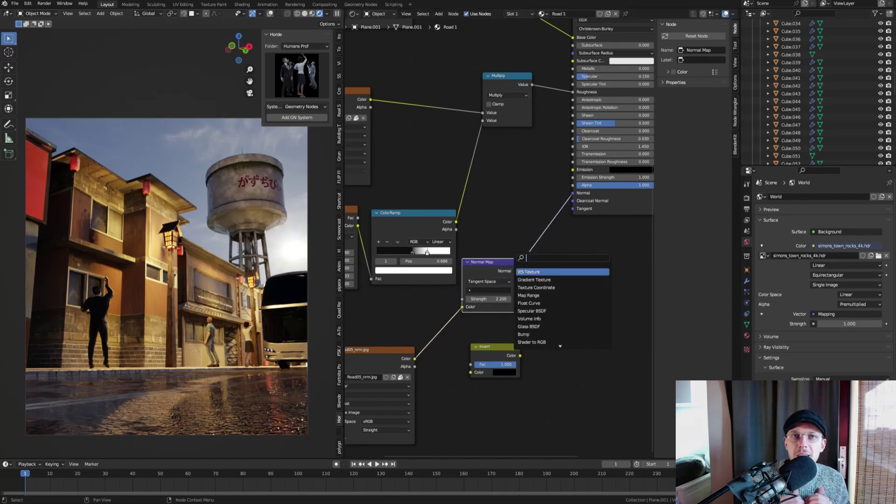
pyautogui.write('math')
pyautogui.press('Return')
pyautogui.click(519, 236)
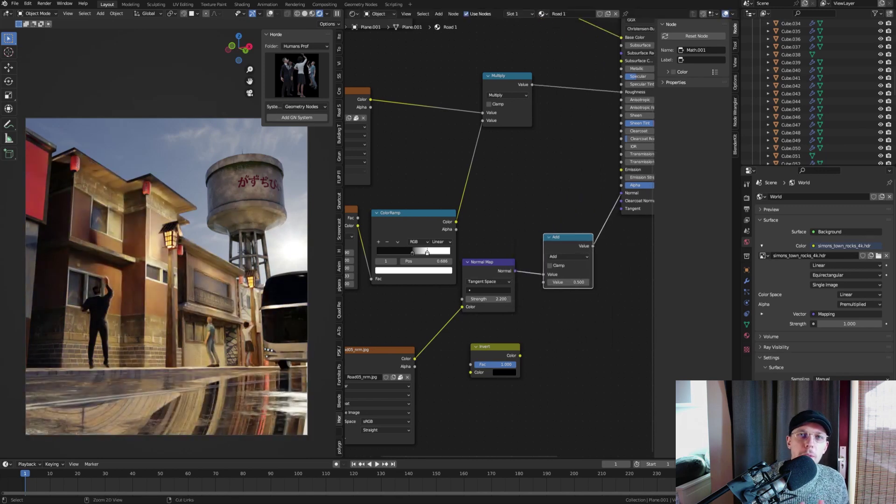
# - Connect the puddle ColorRamp's Color to the new Math node's second value and set the operation to Subtract
pyautogui.moveTo(456, 222); pyautogui.dragTo(543, 281)
pyautogui.click(568, 257)
pyautogui.click(560, 283)
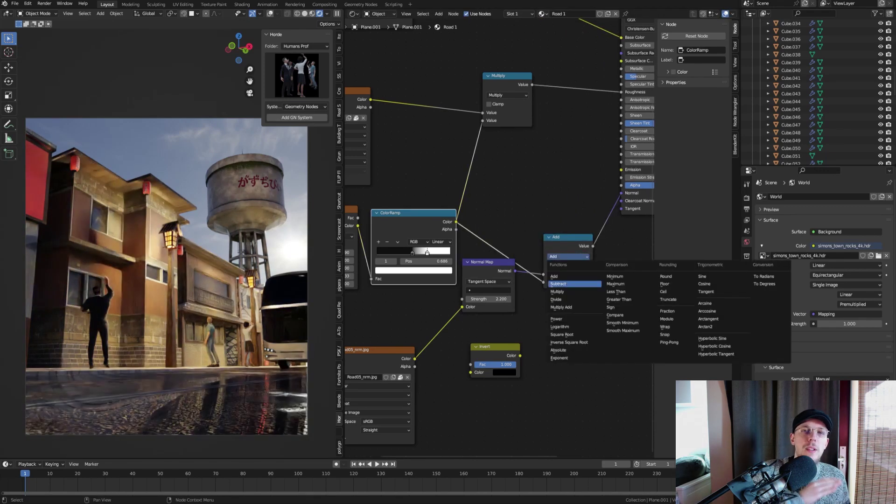
# - Preview the Subtract and Normal Map outputs on the road, and remove the Subtract node while keeping the Normal Map connected
pyautogui.keyDown('ctrl'); pyautogui.keyDown('shift'); pyautogui.click(568, 248); pyautogui.keyUp('shift'); pyautogui.keyUp('ctrl')
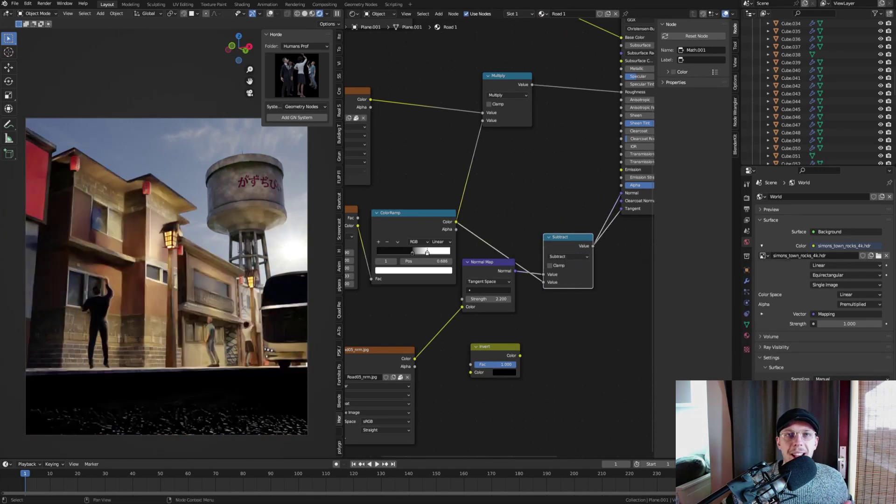
pyautogui.keyDown('ctrl'); pyautogui.keyDown('shift'); pyautogui.click(489, 271); pyautogui.keyUp('shift'); pyautogui.keyUp('ctrl')
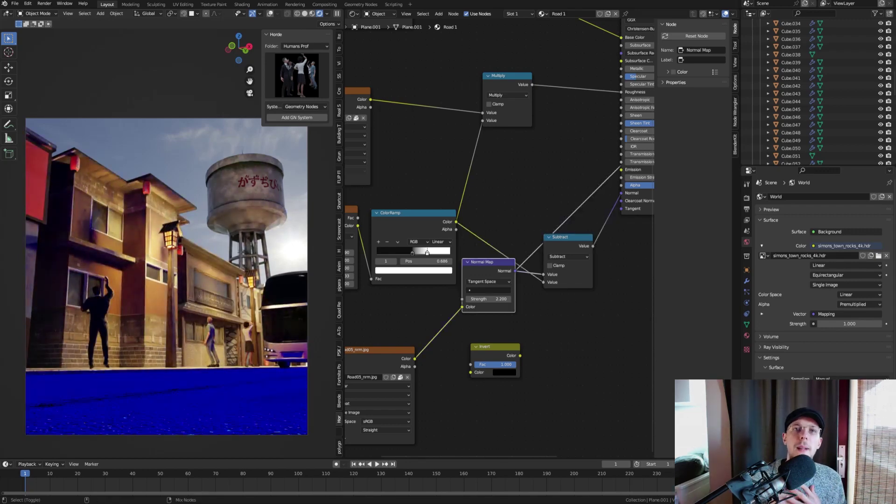
pyautogui.keyDown('ctrl'); pyautogui.keyDown('shift'); pyautogui.click(415, 281); pyautogui.keyUp('shift'); pyautogui.keyUp('ctrl')
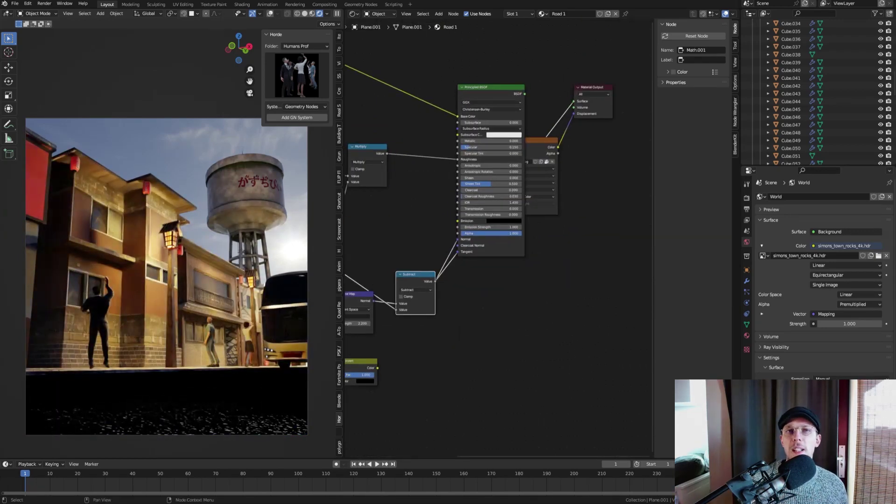
pyautogui.hotkey('ctrl', 'x')
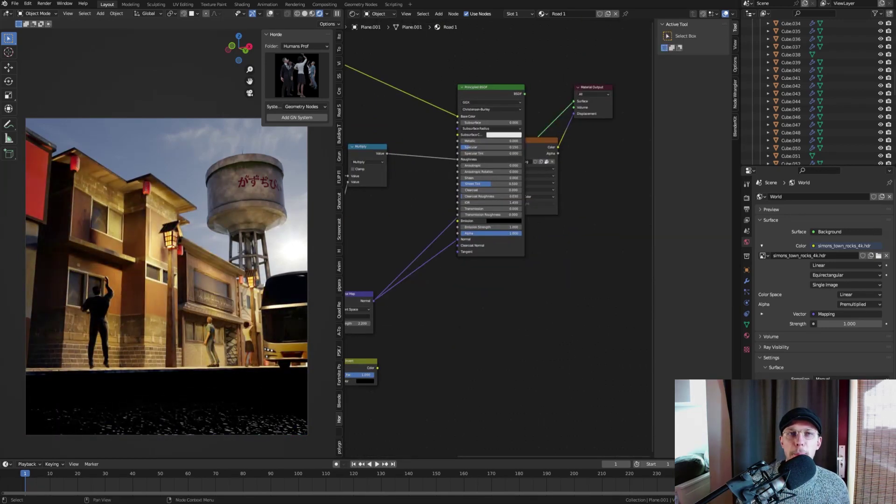
# - Restore the Principled BSDF as surface output and insert a Math node between the displacement texture, moved below the shader, and the Displacement input
pyautogui.moveTo(541, 140); pyautogui.dragTo(458, 292)
pyautogui.keyDown('ctrl'); pyautogui.keyDown('shift'); pyautogui.click(495, 94); pyautogui.keyUp('shift'); pyautogui.keyUp('ctrl')
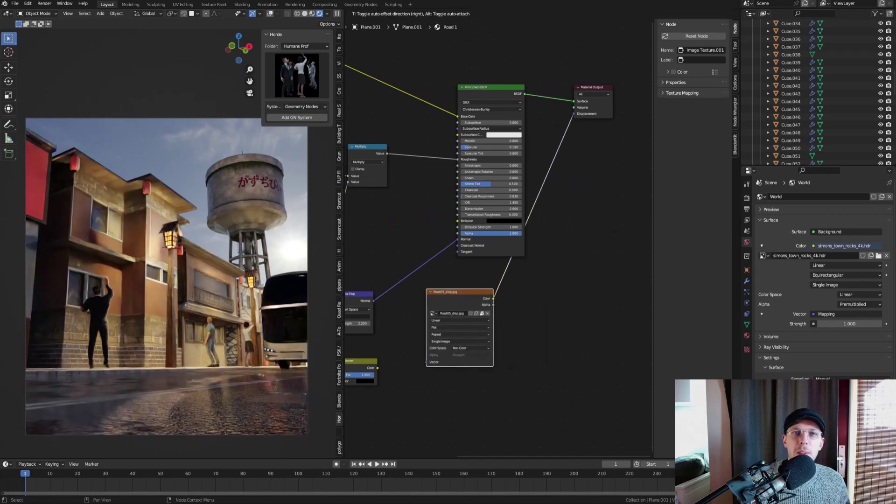
pyautogui.hotkey('shift', 'a')
pyautogui.click(509, 282)
pyautogui.write('no')
pyautogui.hotkey('shift', 'a')
pyautogui.click(509, 285)
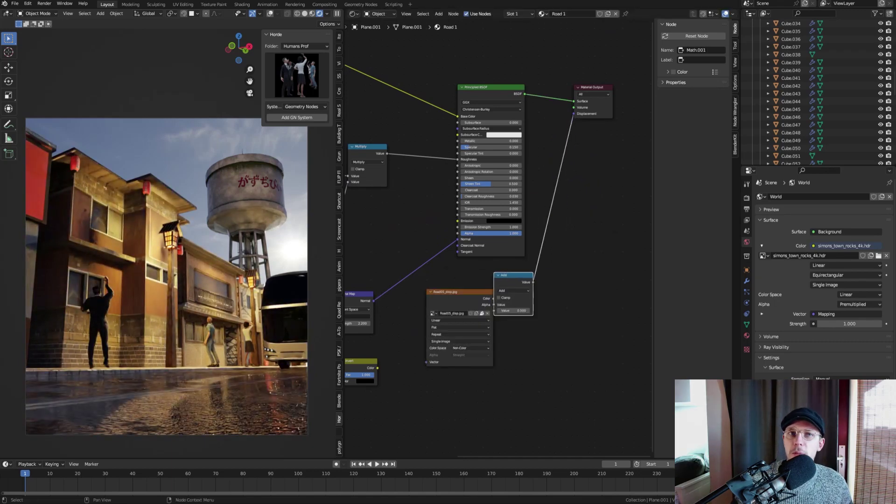
# - Set the displacement Math node to Subtract and connect the puddle ColorRamp's Color to its second value
pyautogui.click(536, 290)
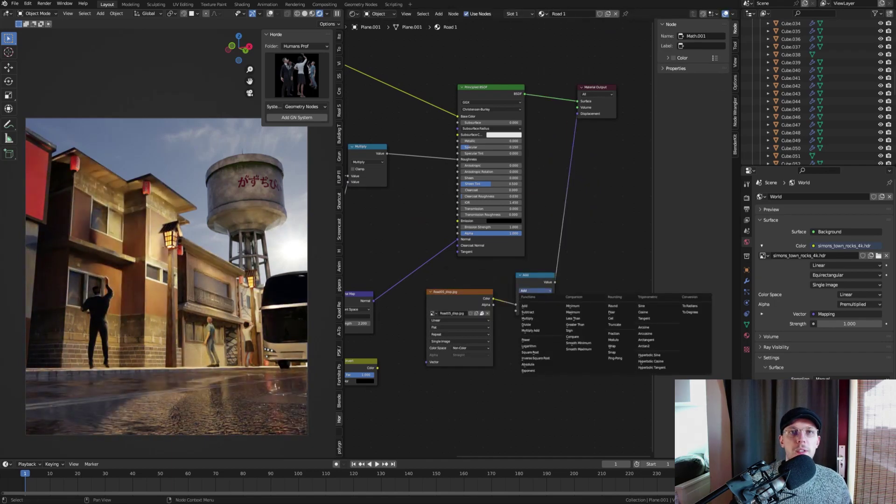
pyautogui.moveTo(460, 318); pyautogui.dragTo(531, 305, button='middle')
pyautogui.moveTo(574, 286); pyautogui.dragTo(588, 293)
pyautogui.scroll(5, 612, 295)
pyautogui.click(605, 269)
pyautogui.click(376, 301)
pyautogui.moveTo(467, 304); pyautogui.dragTo(569, 294, button='middle')
pyautogui.scroll(-2, 490, 304)
# - Duplicate the puddle ColorRamp with its noise input below the displacement texture and feed the copy into the Subtract node's second value
pyautogui.click(388, 220)
pyautogui.hotkey('ctrl', 'shift', 'd')
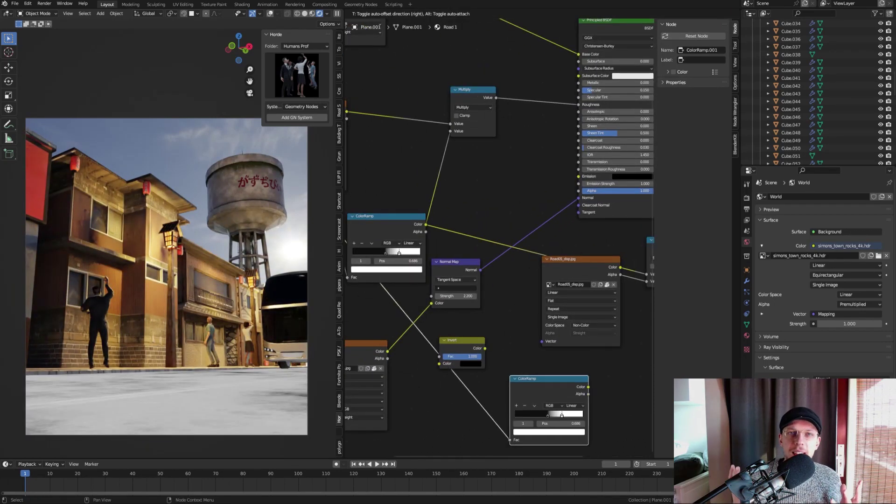
pyautogui.click(582, 361)
pyautogui.moveTo(582, 362); pyautogui.dragTo(441, 326, button='middle')
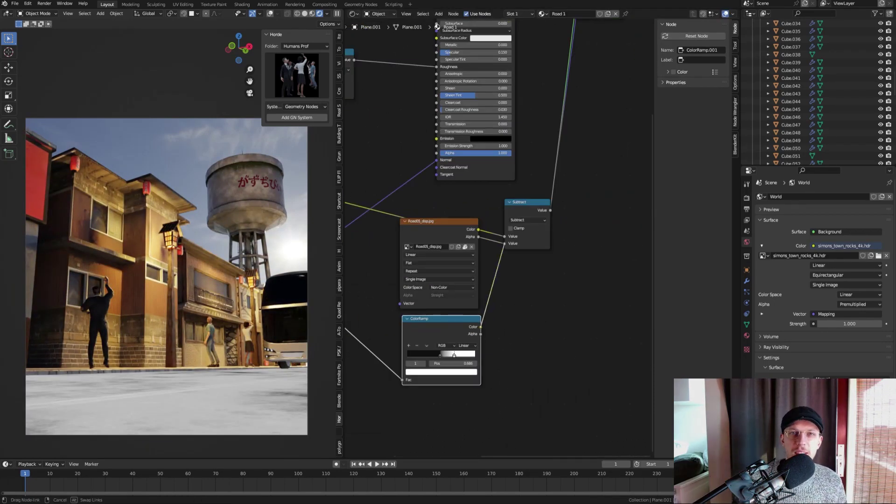
# - Move the duplicated ColorRamp's black stop to about 0.46 and output the Principled BSDF to the surface again
pyautogui.scroll(2, 437, 27)
pyautogui.moveTo(441, 353)
pyautogui.mouseDown()
pyautogui.moveTo(455, 353)
pyautogui.moveTo(439, 353)
pyautogui.mouseUp()
pyautogui.scroll(-2, 472, 313)
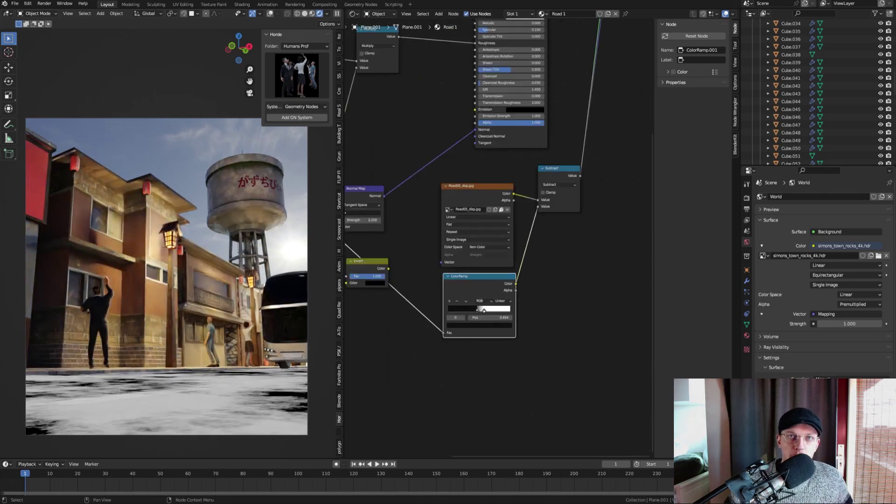
pyautogui.scroll(-4, 471, 313)
pyautogui.moveTo(471, 313); pyautogui.dragTo(424, 421, button='middle')
pyautogui.keyDown('ctrl'); pyautogui.keyDown('shift'); pyautogui.click(444, 173); pyautogui.keyUp('shift'); pyautogui.keyUp('ctrl')
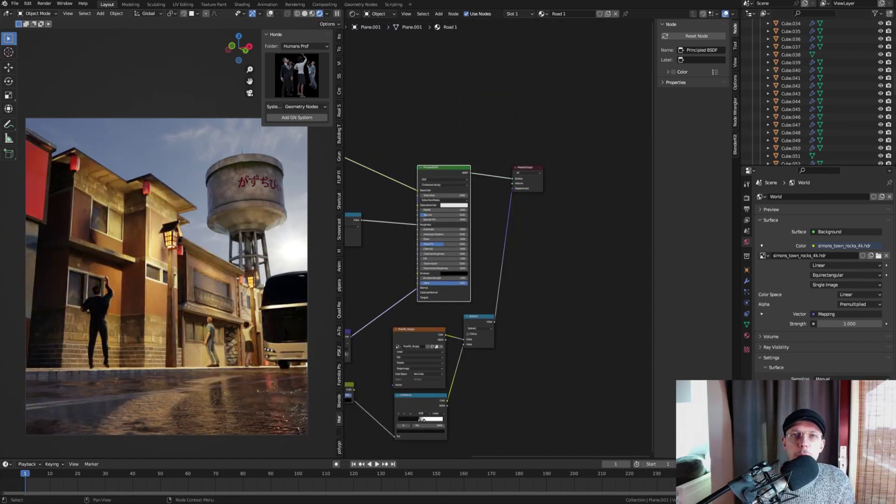
# - Move the black stop of the original puddle ColorRamp to position 0.482
pyautogui.scroll(3, 423, 195)
pyautogui.moveTo(423, 195); pyautogui.dragTo(615, 104, button='middle')
pyautogui.scroll(8, 456, 262)
pyautogui.click(440, 297)
pyautogui.click(472, 216)
pyautogui.click(439, 297)
pyautogui.moveTo(472, 216); pyautogui.dragTo(472, 223)
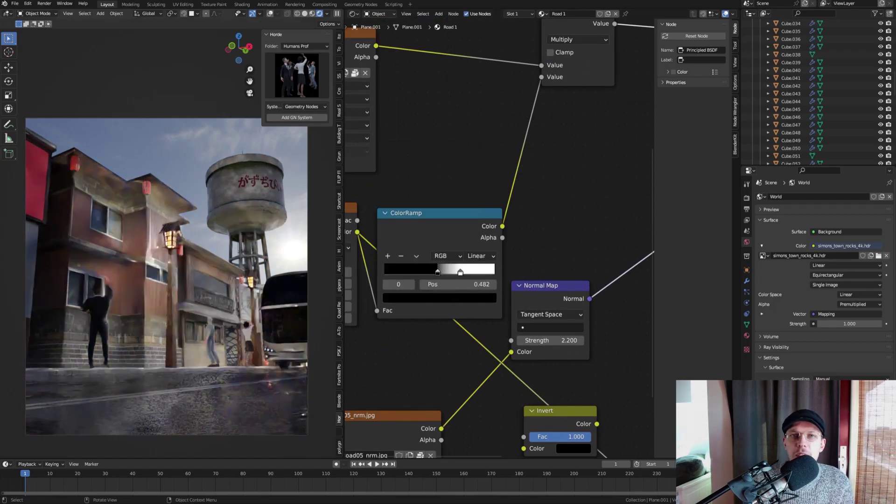
# - Raise the W value of the puddle Noise Texture above 19.5 to vary the puddle layout in camera view
pyautogui.moveTo(186, 224); pyautogui.dragTo(196, 262, button='middle')
pyautogui.scroll(-3, 168, 239)
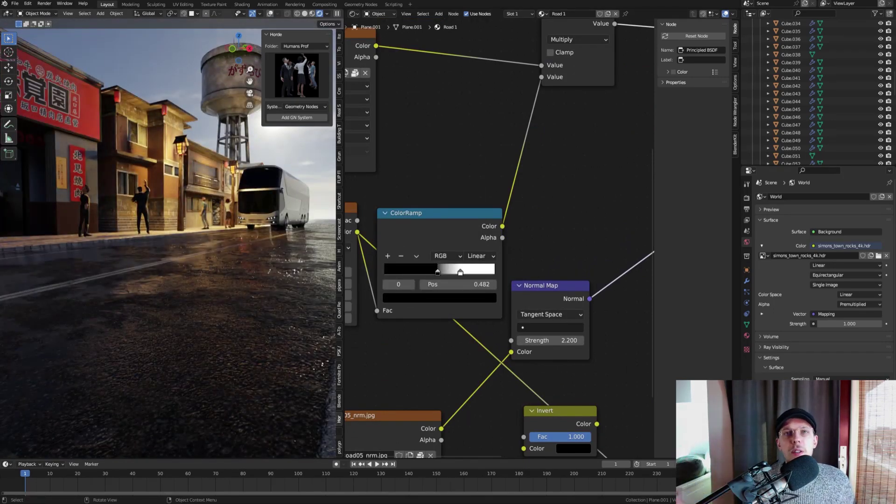
pyautogui.press('KP_0')
pyautogui.scroll(-7, 435, 274)
pyautogui.moveTo(435, 274); pyautogui.dragTo(563, 259, button='middle')
pyautogui.scroll(9, 514, 256)
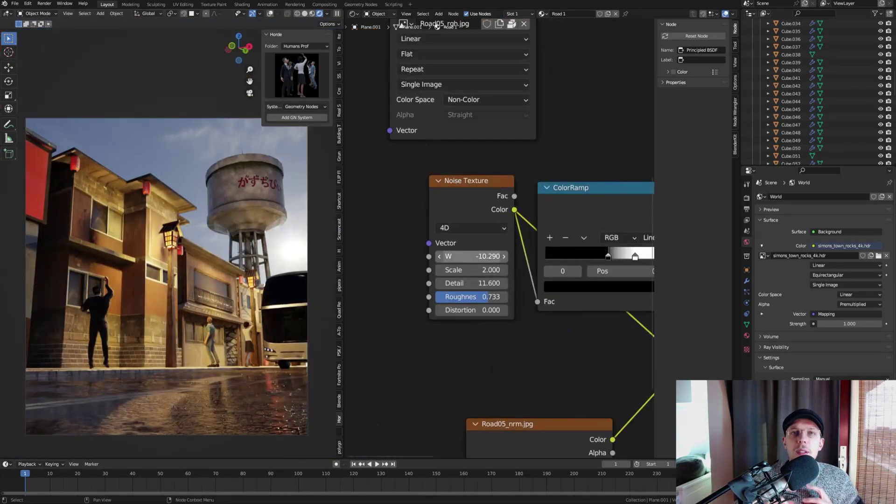
pyautogui.moveTo(471, 256); pyautogui.dragTo(551, 256)
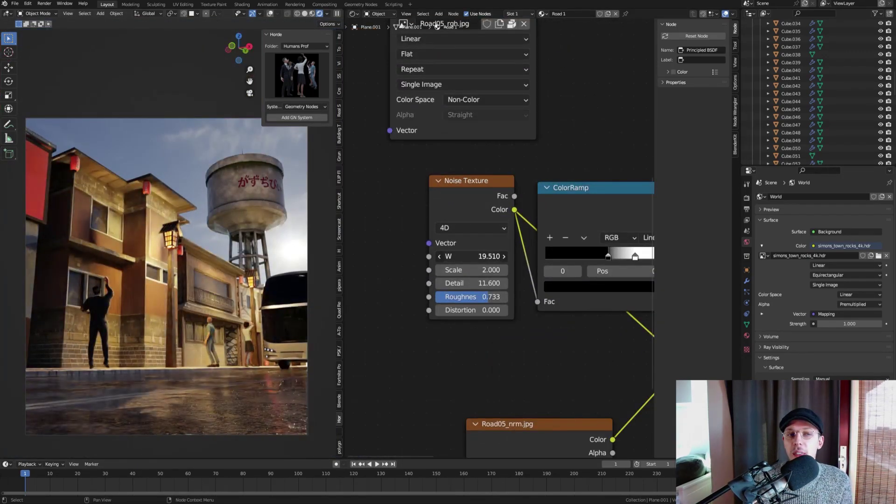
pyautogui.moveTo(551, 256); pyautogui.dragTo(704, 256)
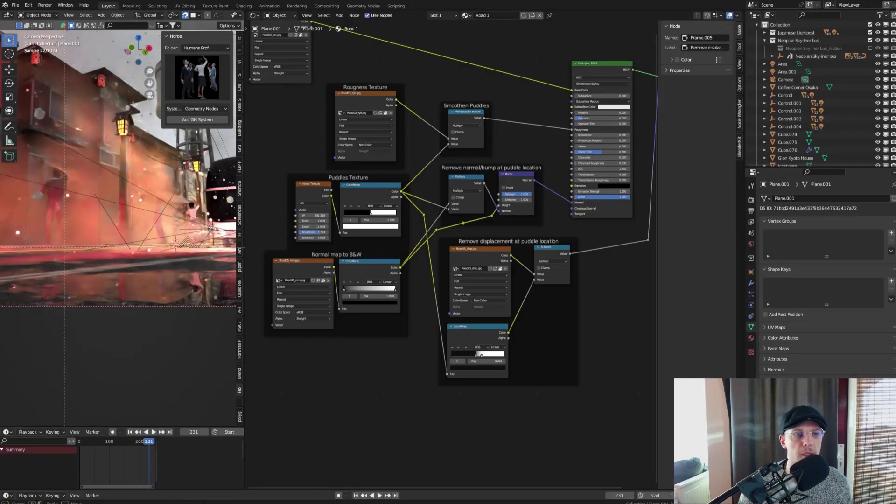
# - Restrict the viewport rendering to a region over the road
pyautogui.moveTo(46, 241); pyautogui.dragTo(233, 306)
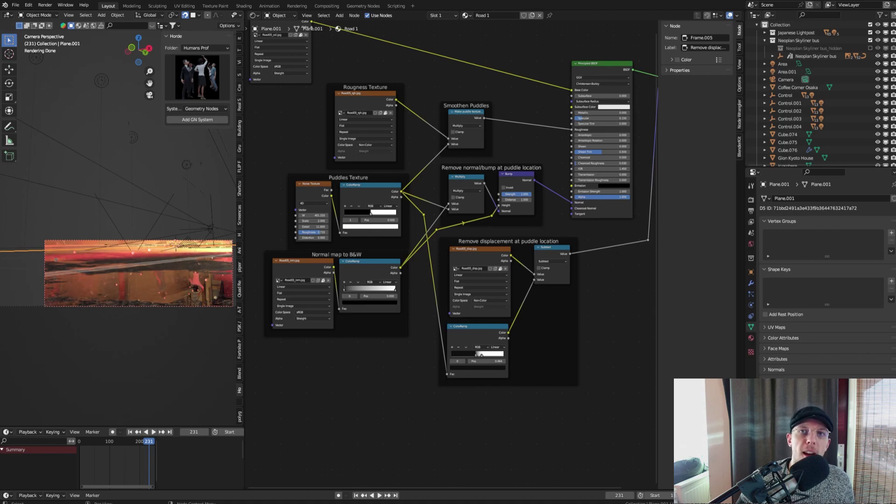
pyautogui.moveTo(452, 254); pyautogui.dragTo(412, 259, button='middle')
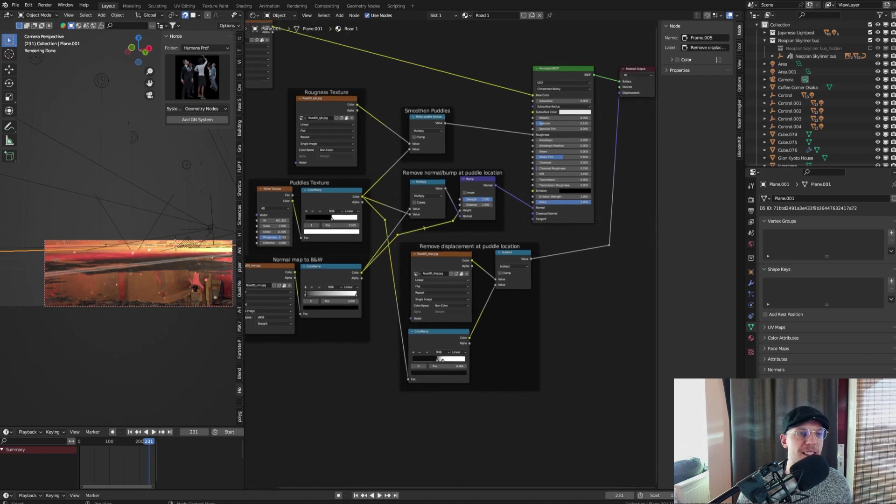
# - Expand the viewport render region over the whole camera frame and select the camera
pyautogui.scroll(-2, 102, 152)
pyautogui.hotkey('ctrl', 'b')
pyautogui.moveTo(215, 276); pyautogui.dragTo(19, 51)
pyautogui.click(27, 60)
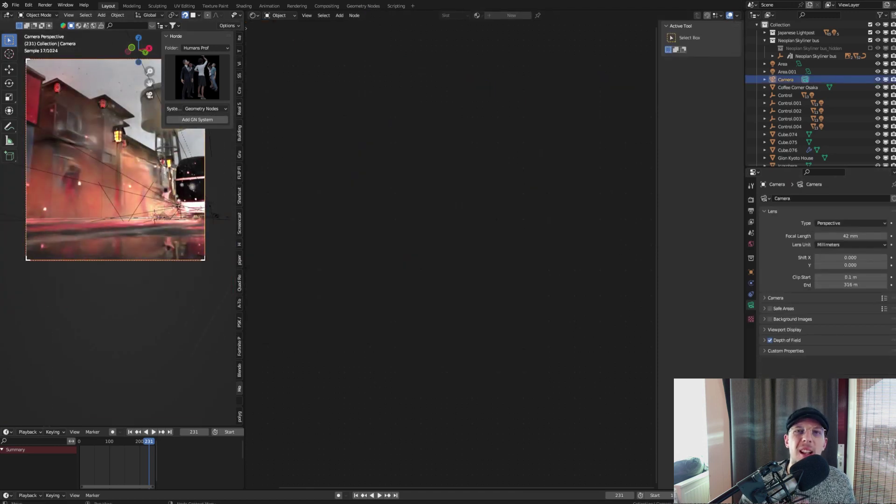
# - Widen the 3D viewport and recentre the camera view in it
pyautogui.moveTo(243, 13); pyautogui.dragTo(372, 178)
pyautogui.keyDown('shift'); pyautogui.moveTo(372, 177); pyautogui.dragTo(373, 239, button='middle'); pyautogui.keyUp('shift')
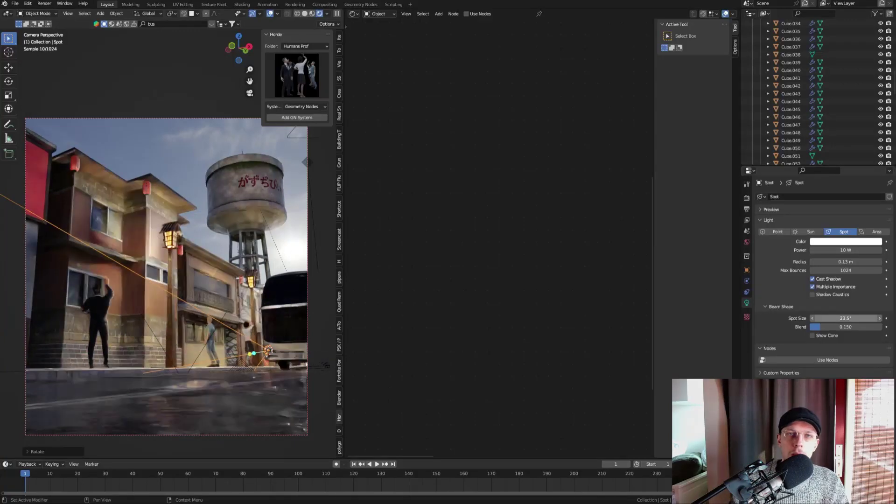
# - Give the bus headlight's spot light a warm yellow colour and a power of 2000 W
pyautogui.click(845, 241)
pyautogui.click(827, 173)
pyautogui.click(831, 171)
pyautogui.click(845, 251)
pyautogui.write('500')
pyautogui.press('Return')
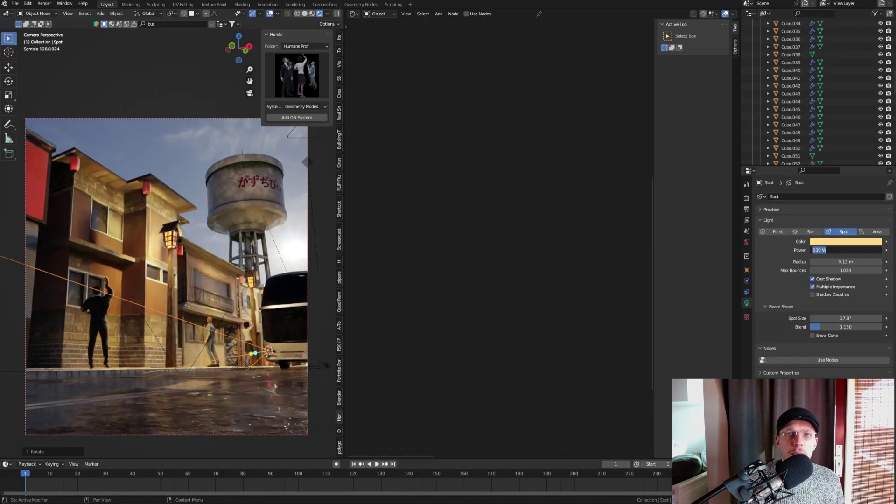
pyautogui.write('2000')
pyautogui.press('Return')
# - Rotate the bus headlight's light about Z and change it to an area light with a 36° spread
pyautogui.moveTo(187, 233); pyautogui.dragTo(201, 280, button='middle')
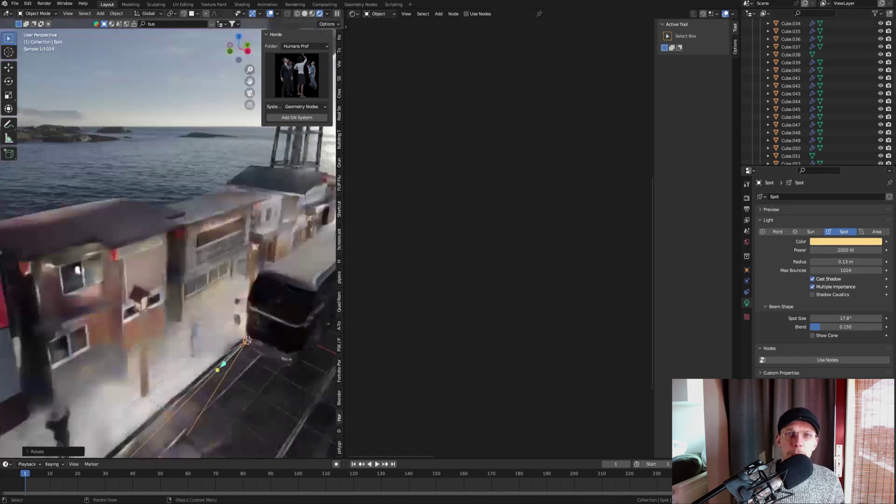
pyautogui.press('r')
pyautogui.press('z')
pyautogui.press('Return')
pyautogui.moveTo(831, 318); pyautogui.dragTo(859, 318)
pyautogui.click(876, 232)
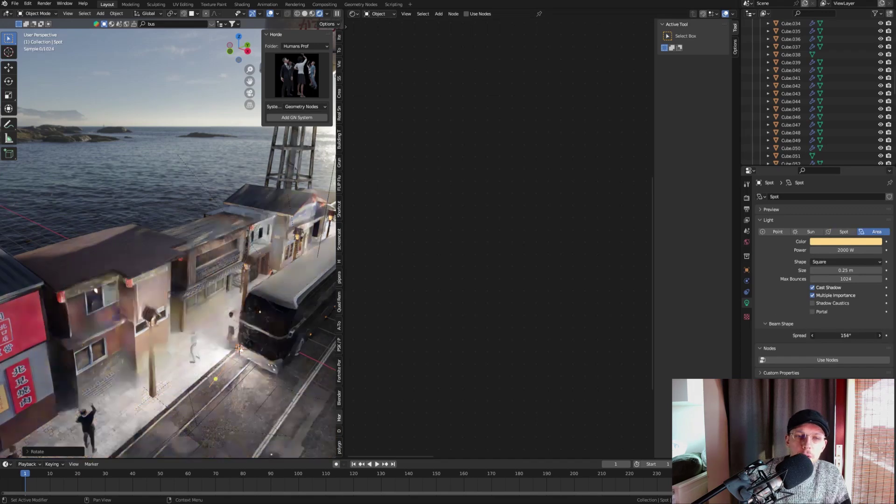
pyautogui.moveTo(845, 336); pyautogui.dragTo(838, 335)
# - Duplicate the headlight's area light, place the copy at the bus's other headlight and return to the camera view
pyautogui.hotkey('shift', 'd')
pyautogui.press('x')
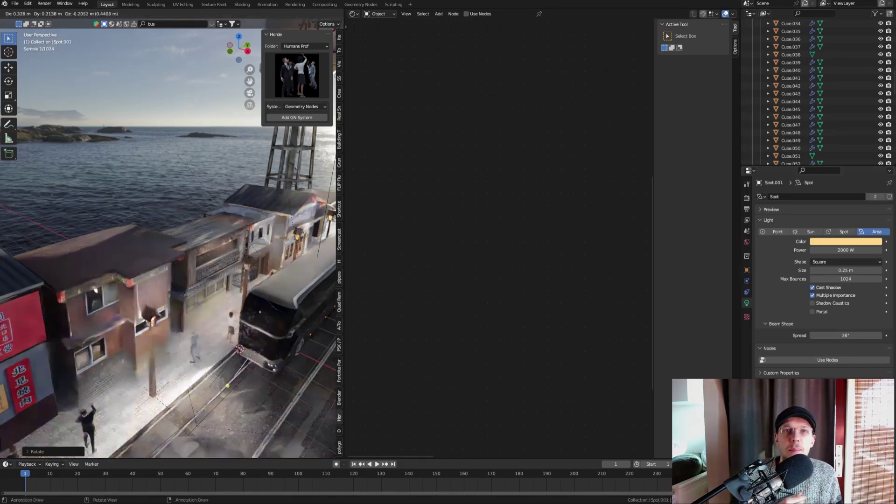
pyautogui.press('Return')
pyautogui.press('KP_0')
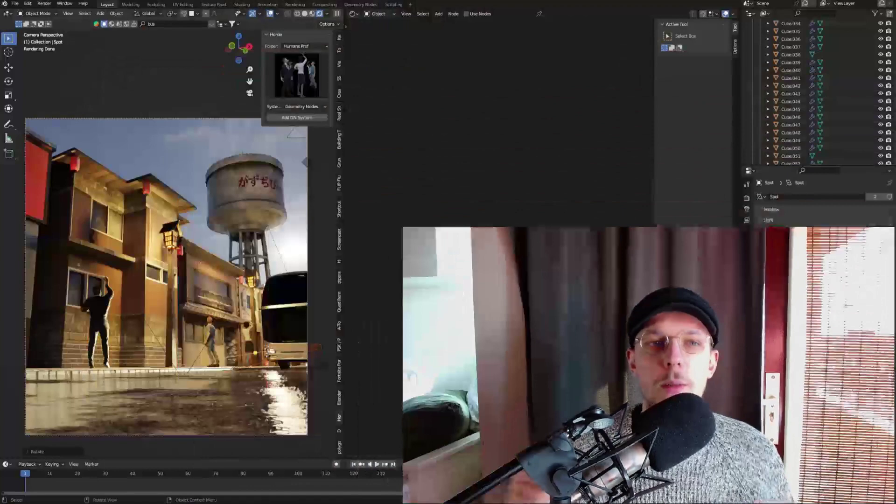
# - Replace the shader of the cube enclosing the scene with a Volume Scatter node feeding the material's Volume input
pyautogui.hotkey('shift', 'a')
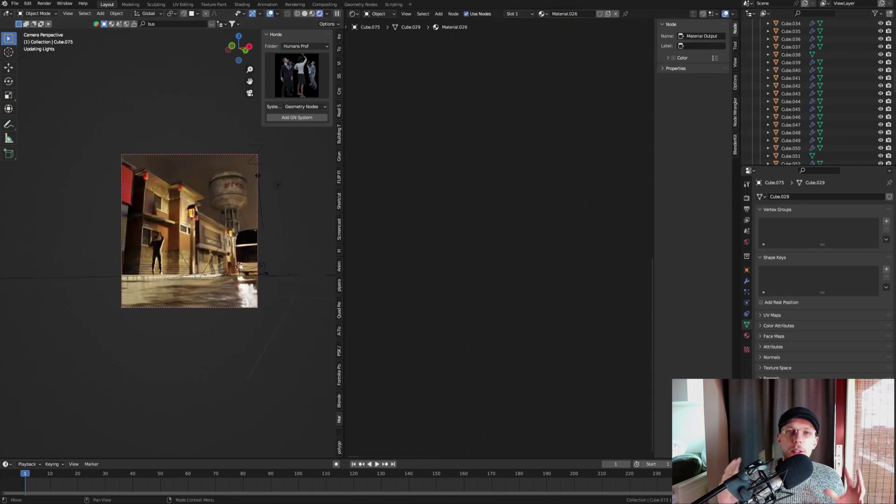
pyautogui.click(469, 140)
pyautogui.press('x')
pyautogui.hotkey('shift', 'a')
pyautogui.write('svo')
pyautogui.click(471, 170)
pyautogui.click(486, 148)
pyautogui.scroll(8, 486, 148)
pyautogui.moveTo(501, 156); pyautogui.dragTo(560, 174)
pyautogui.scroll(2, 471, 182)
pyautogui.scroll(3, 322, 221)
pyautogui.keyDown('shift'); pyautogui.moveTo(187, 224); pyautogui.dragTo(293, 222, button='middle'); pyautogui.keyUp('shift')
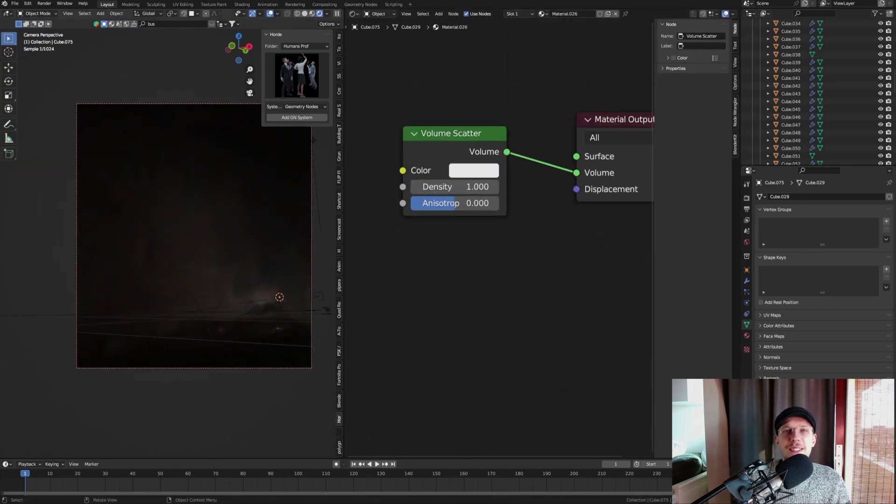
# - Set the Volume Scatter's anisotropy to 0.850 and its density to 0.010
pyautogui.scroll(1, 317, 140)
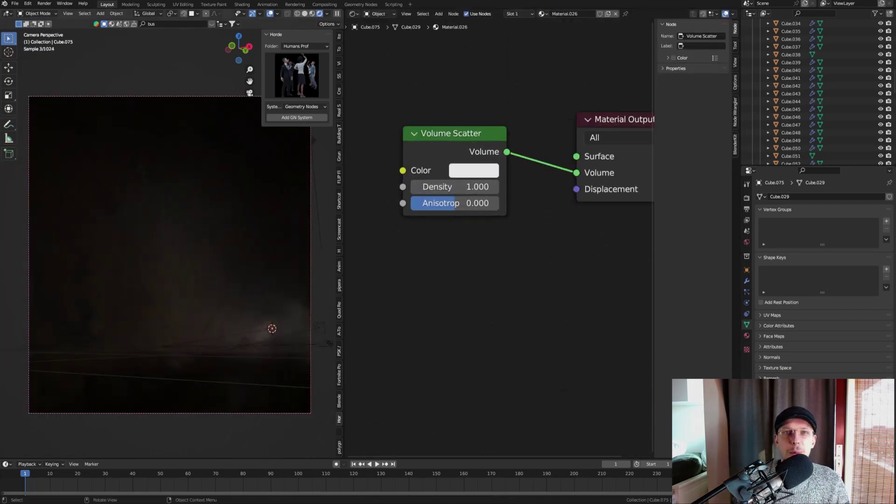
pyautogui.doubleClick(455, 187)
pyautogui.write('0.05')
pyautogui.press('Return')
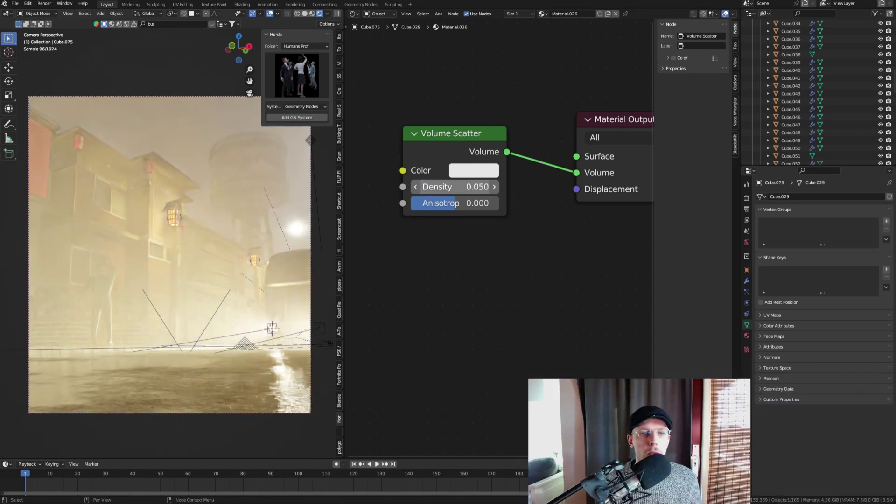
pyautogui.moveTo(455, 203); pyautogui.dragTo(437, 187)
# - Lower the scene's colour management exposure to -3.317
pyautogui.click(747, 198)
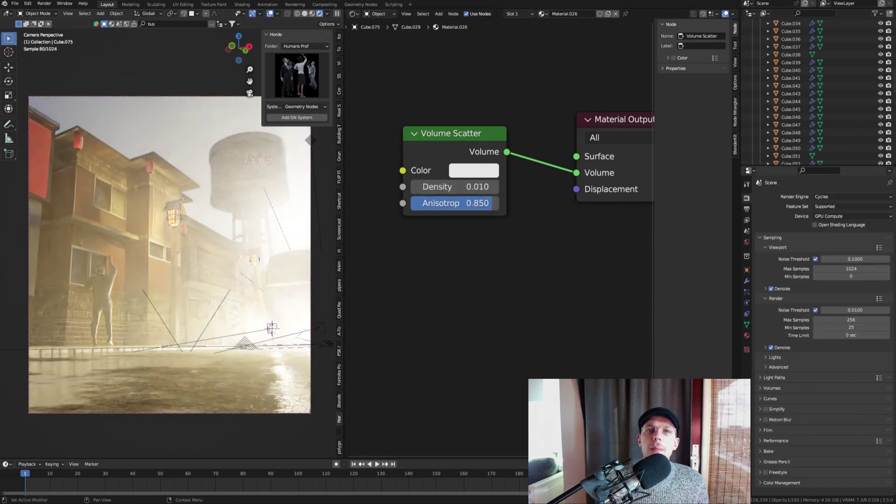
pyautogui.click(782, 482)
pyautogui.scroll(-4, 803, 448)
pyautogui.moveTo(859, 459); pyautogui.dragTo(839, 458)
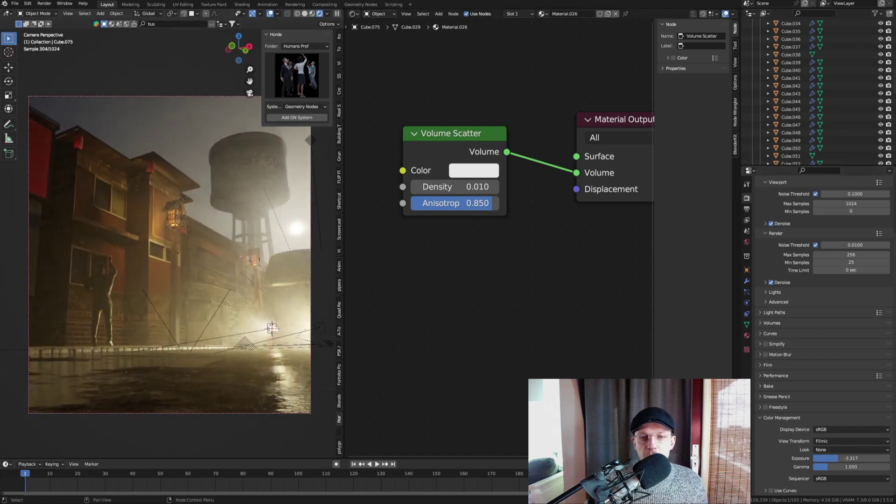
# - Select the bus headlight's area light and set its power to 500 W
pyautogui.click(272, 328)
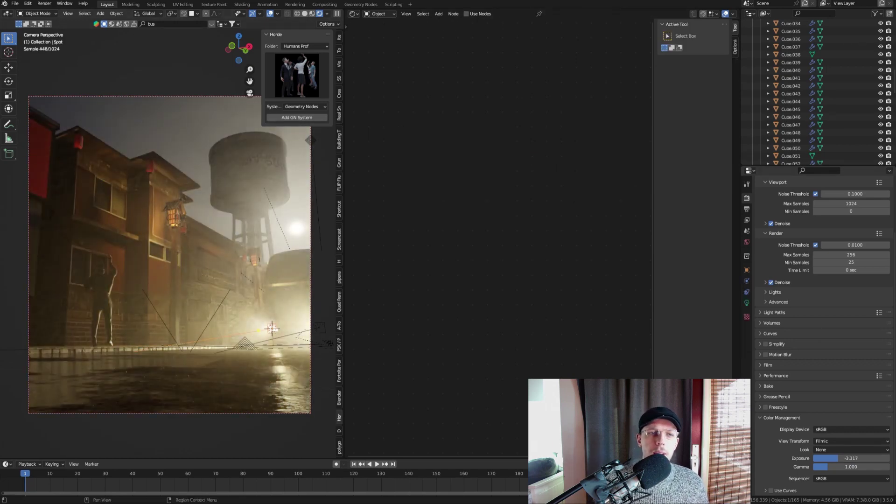
pyautogui.click(746, 303)
pyautogui.click(846, 250)
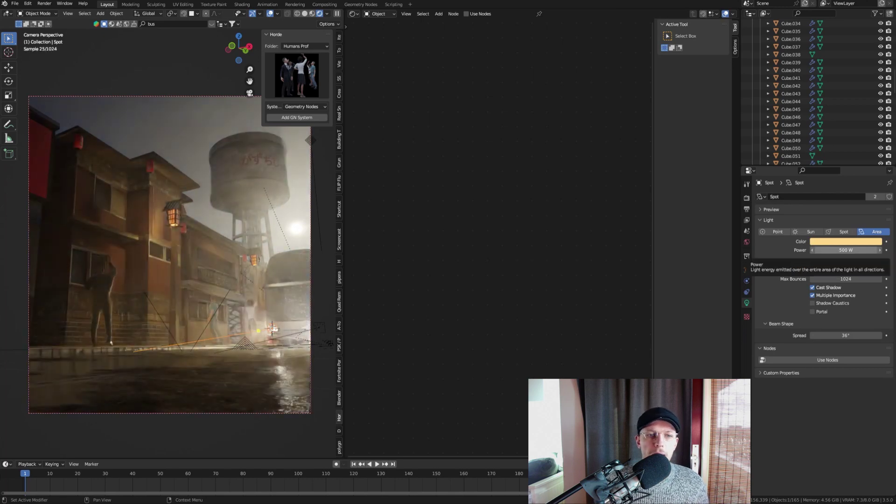
# - Rotate the world HDRI by setting its Mapping node's Z rotation to 907°
pyautogui.click(746, 242)
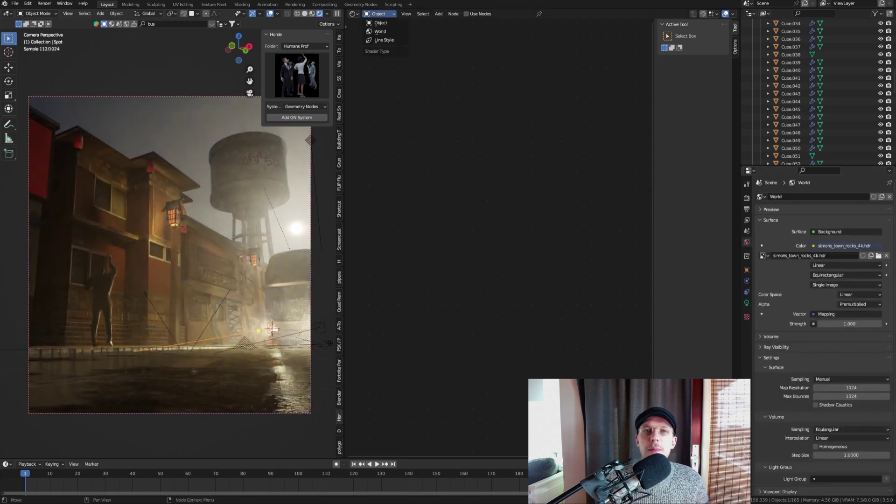
pyautogui.click(380, 32)
pyautogui.scroll(-2, 383, 219)
pyautogui.moveTo(383, 205); pyautogui.dragTo(602, 182, button='middle')
pyautogui.scroll(5, 459, 238)
pyautogui.moveTo(458, 237); pyautogui.dragTo(598, 238)
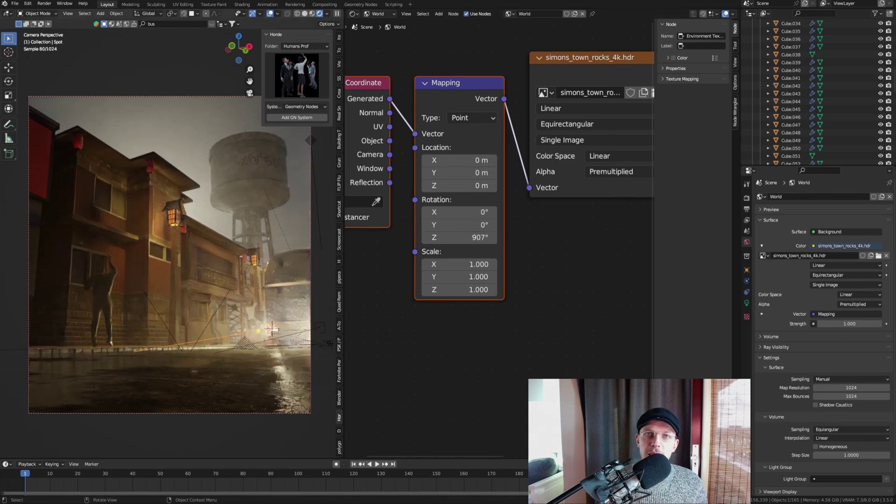
# - Select the fog cube and set its Volume Scatter density to 0.020
pyautogui.scroll(-3, 459, 237)
pyautogui.moveTo(459, 238); pyautogui.dragTo(293, 235, button='middle')
pyautogui.click(293, 234)
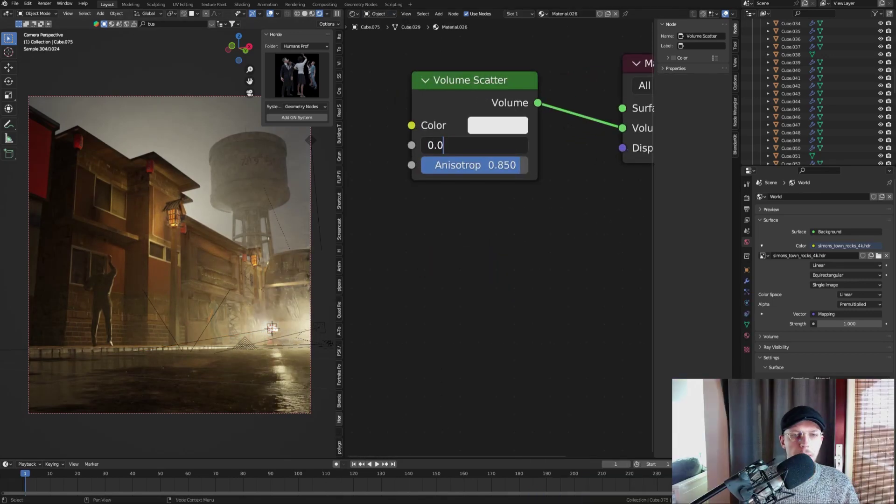
pyautogui.write('2')
pyautogui.press('Return')
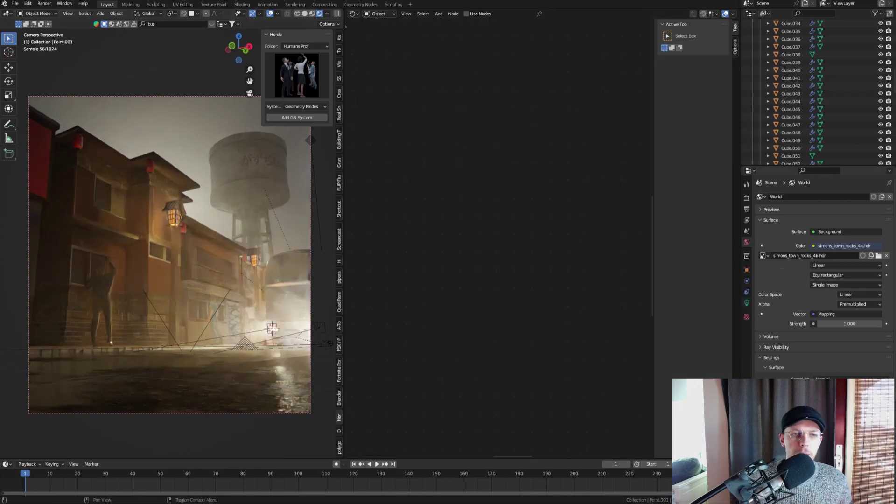
# - Set the radius of the street lantern's point light to 0.174 m
pyautogui.click(746, 303)
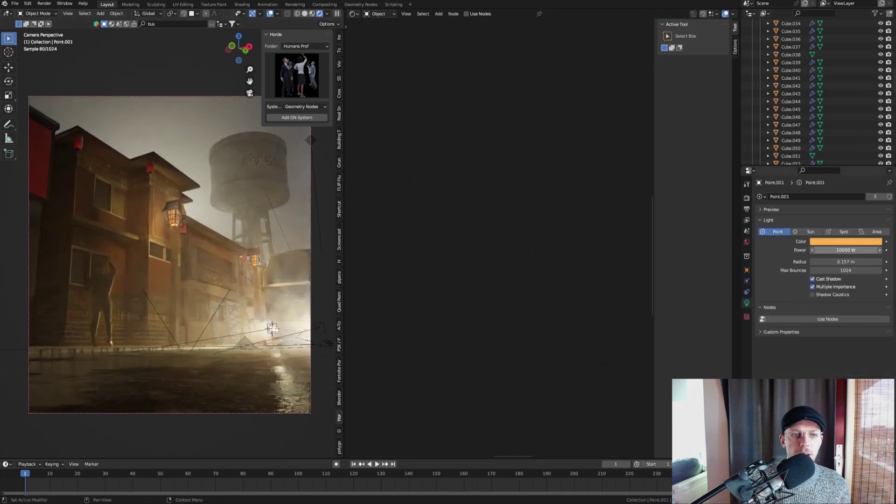
pyautogui.moveTo(846, 261)
pyautogui.mouseDown()
pyautogui.moveTo(857, 262)
pyautogui.moveTo(833, 262)
pyautogui.mouseUp()
pyautogui.click(846, 262)
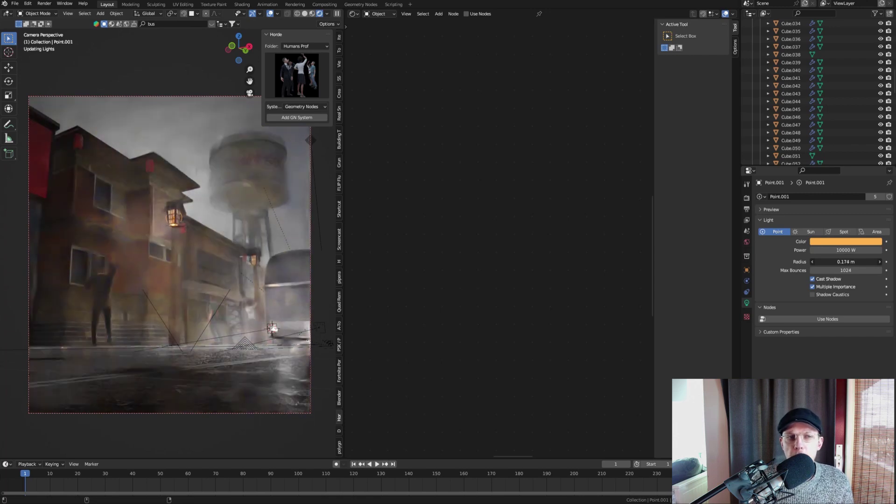
# - Change the lantern light to a 50000 W spot with a spot size of 84.2°
pyautogui.click(843, 232)
pyautogui.write('50000')
pyautogui.press('Return')
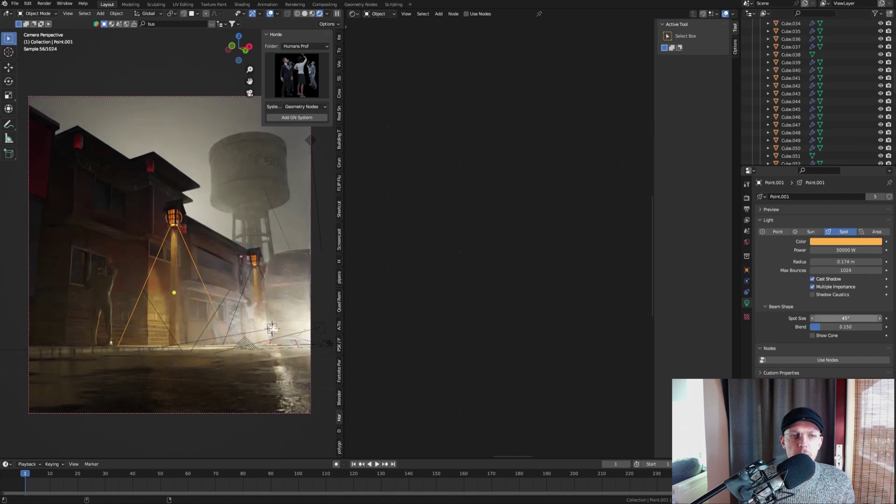
pyautogui.moveTo(845, 318); pyautogui.dragTo(871, 318)
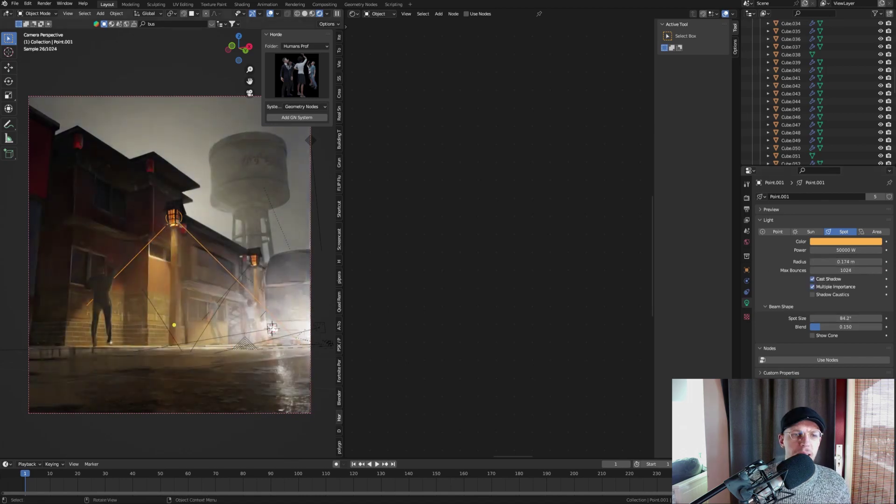
# - Adjust the heights of the nearest and the second lantern's spot lights along Z
pyautogui.press('g')
pyautogui.press('z')
pyautogui.click(174, 213)
pyautogui.keyDown('shift'); pyautogui.click(254, 259); pyautogui.keyUp('shift')
pyautogui.press('g')
pyautogui.press('z')
pyautogui.click(255, 256)
pyautogui.press('g')
pyautogui.press('z')
pyautogui.click(255, 257)
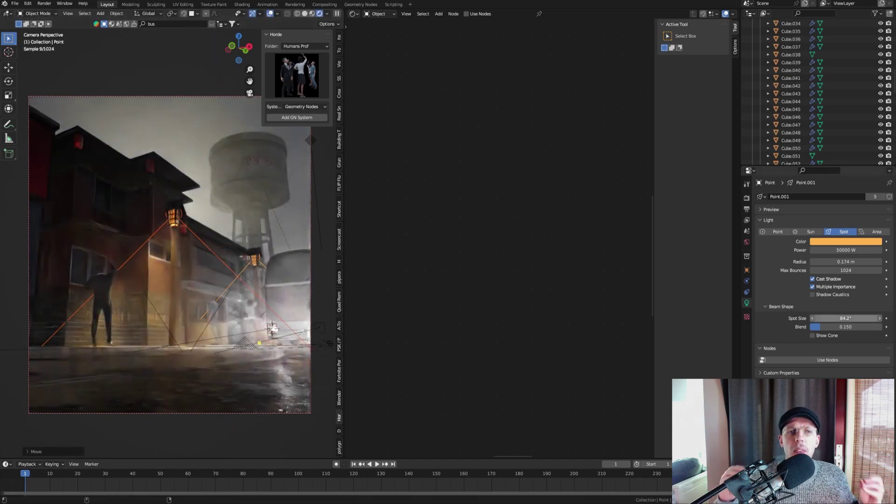
# - Fine-tune the spot size and radius of the lantern spot lights
pyautogui.moveTo(846, 318); pyautogui.dragTo(843, 318)
pyautogui.moveTo(845, 261); pyautogui.dragTo(849, 262)
pyautogui.click(111, 342)
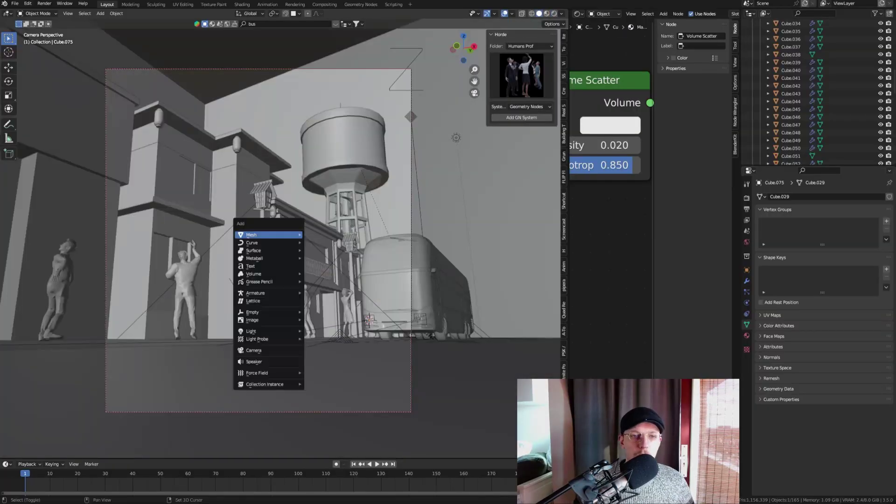
# - Add a cube beside the bus and scale it along Y and X into a long box
pyautogui.moveTo(252, 234)
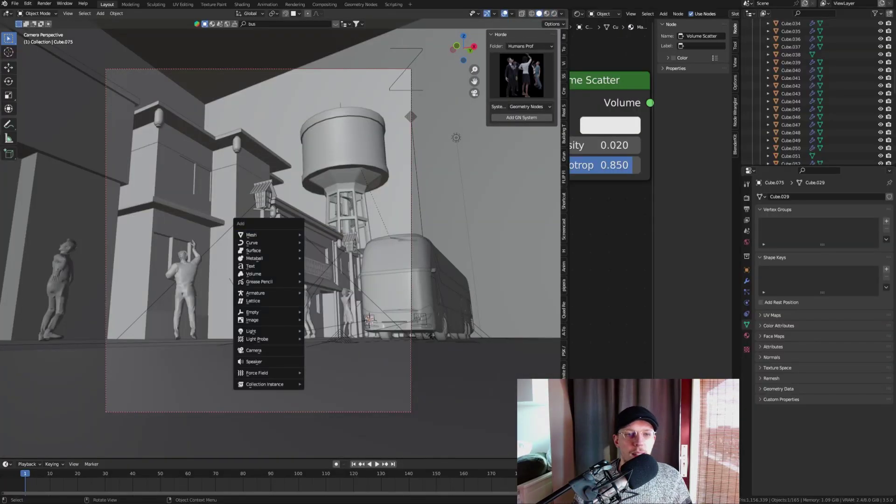
pyautogui.click(321, 242)
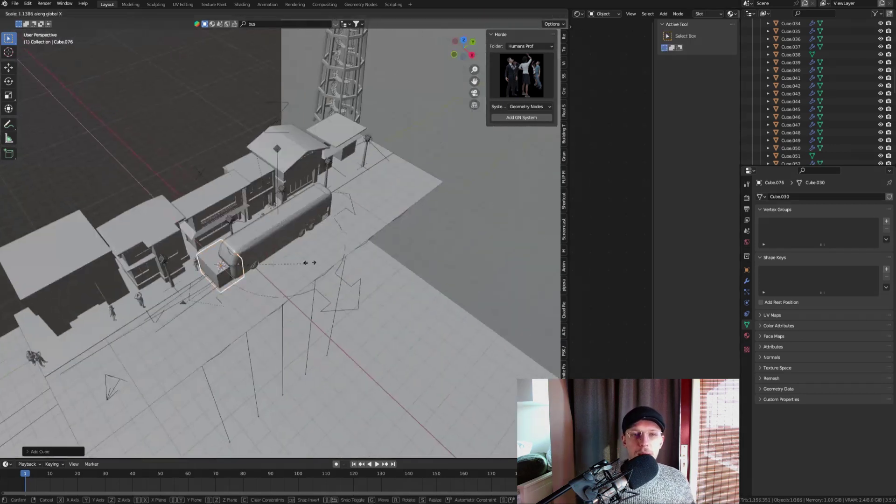
pyautogui.press('y')
pyautogui.click(204, 142)
pyautogui.moveTo(204, 142); pyautogui.dragTo(198, 205, button='middle')
pyautogui.press('s')
pyautogui.press('x')
pyautogui.click(198, 206)
# - Move the long box along Y and X so it runs along the pavement in front of the buildings
pyautogui.press('g')
pyautogui.press('y')
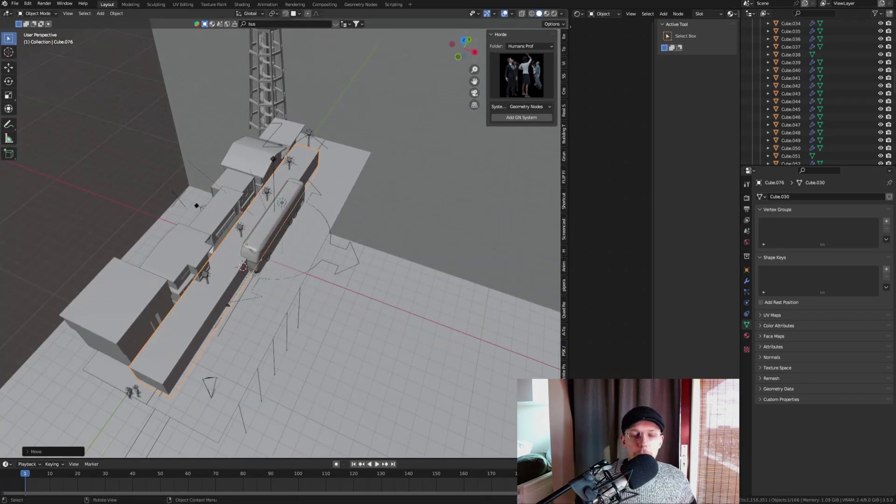
pyautogui.click(198, 205)
pyautogui.press('KP_0')
pyautogui.press('g')
pyautogui.press('x')
pyautogui.click(280, 206)
pyautogui.moveTo(280, 205); pyautogui.dragTo(327, 252, button='middle')
pyautogui.scroll(2, 84, 301)
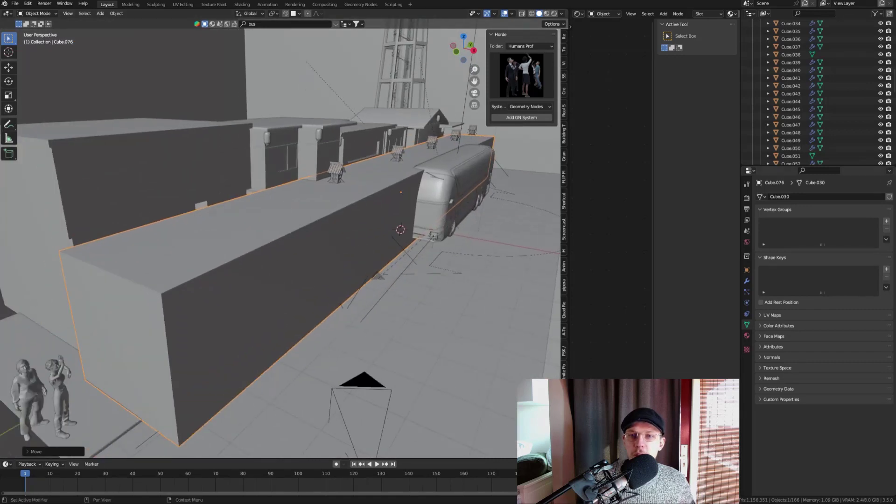
# - Add an emitter particle system with 1289 particles to the long box, hide its emitter in the viewport and play the animation
pyautogui.click(746, 292)
pyautogui.click(890, 197)
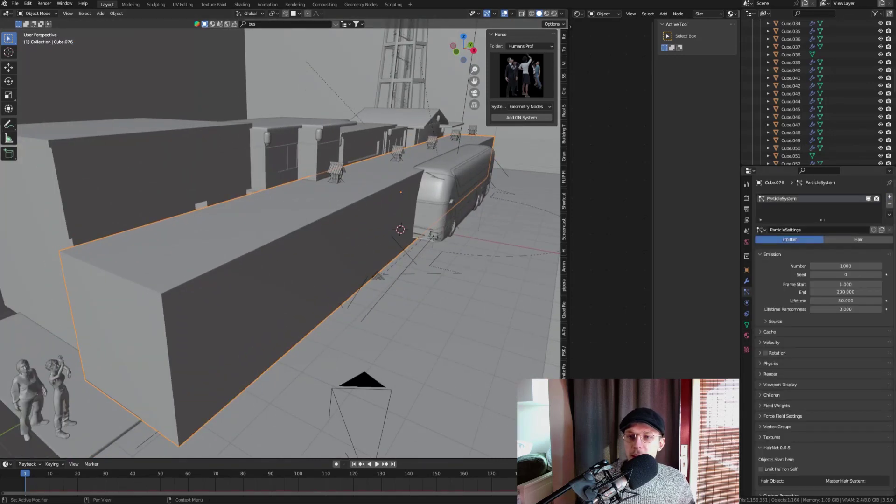
pyautogui.click(780, 385)
pyautogui.click(812, 447)
pyautogui.press('space')
pyautogui.scroll(1, 280, 234)
pyautogui.moveTo(845, 266); pyautogui.dragTo(880, 266)
# - Add an ico sphere with 1 subdivision and move it away from the street, out beyond the bus
pyautogui.scroll(-4, 846, 327)
pyautogui.scroll(-4, 250, 198)
pyautogui.hotkey('shift', 'a')
pyautogui.moveTo(250, 198)
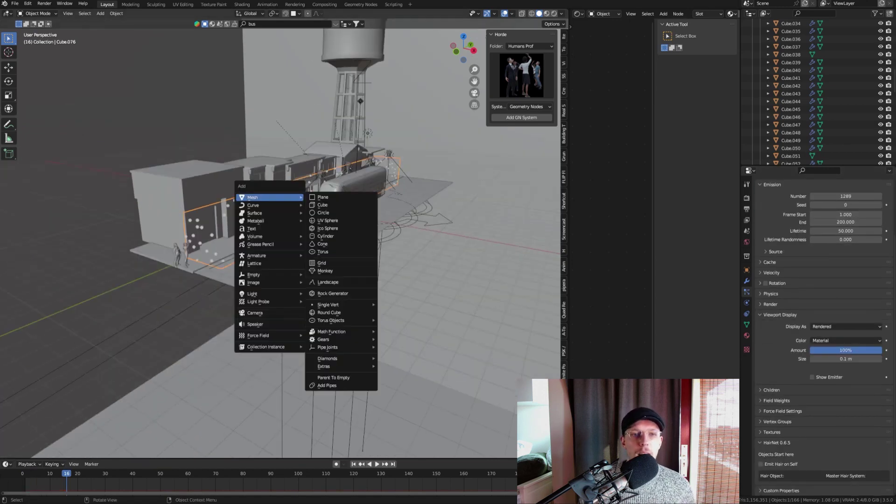
pyautogui.click(322, 233)
pyautogui.click(46, 452)
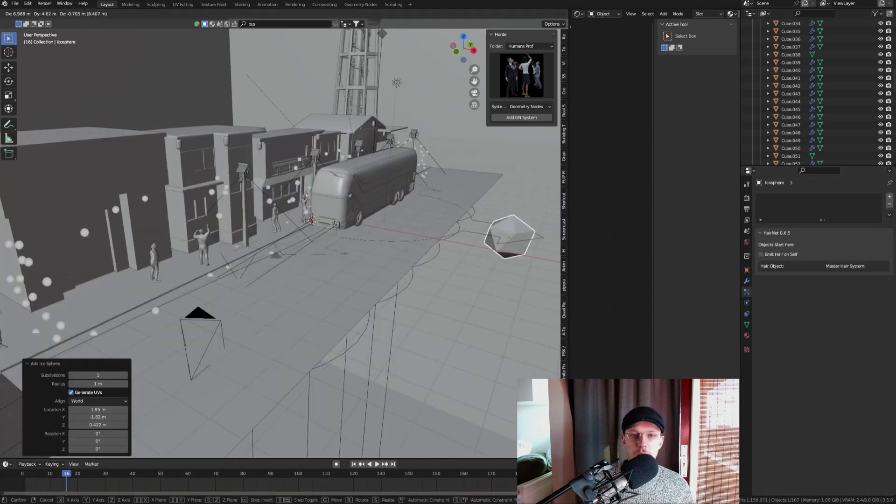
pyautogui.click(524, 240)
# - Render the long box's particles as objects, with the Icosphere as the instance object
pyautogui.click(219, 216)
pyautogui.click(770, 374)
pyautogui.scroll(-1, 821, 377)
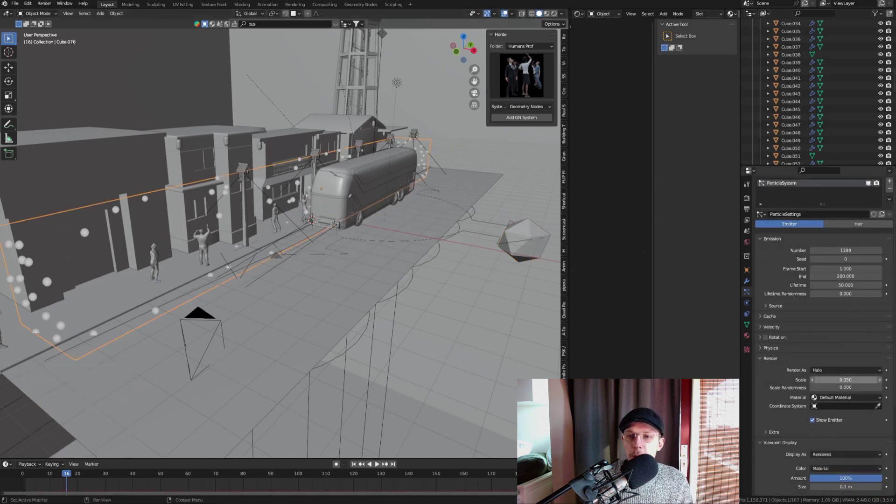
pyautogui.click(845, 370)
pyautogui.click(830, 413)
pyautogui.click(843, 428)
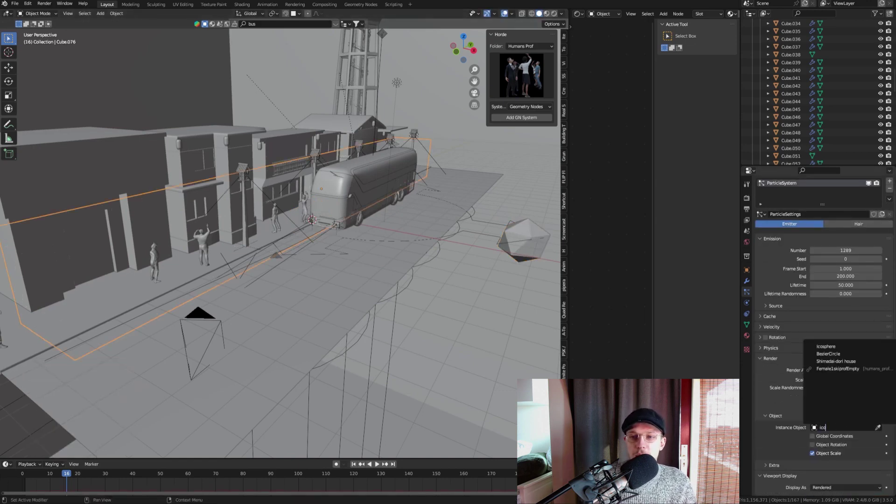
pyautogui.write('ico')
pyautogui.press('Return')
# - Set the Icosphere particles' scale to 0.018 and their scale randomness to 0.690
pyautogui.scroll(3, 280, 243)
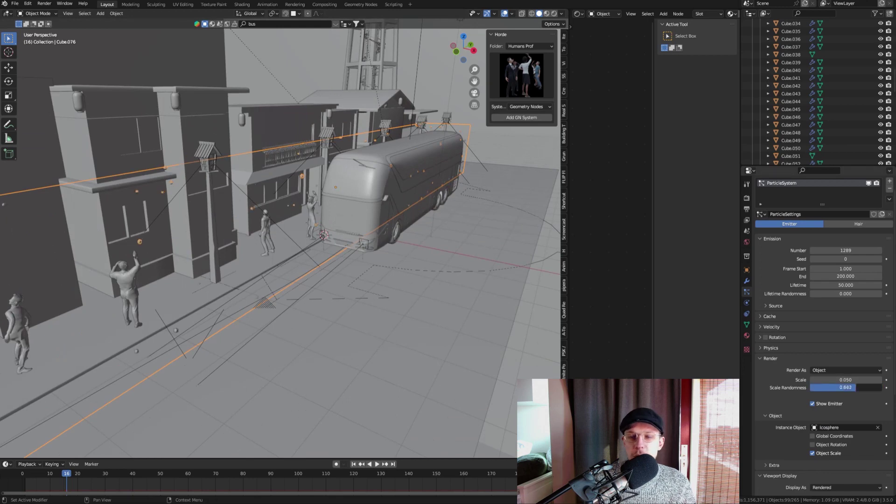
pyautogui.moveTo(280, 243); pyautogui.dragTo(294, 243, button='middle')
pyautogui.scroll(3, 294, 243)
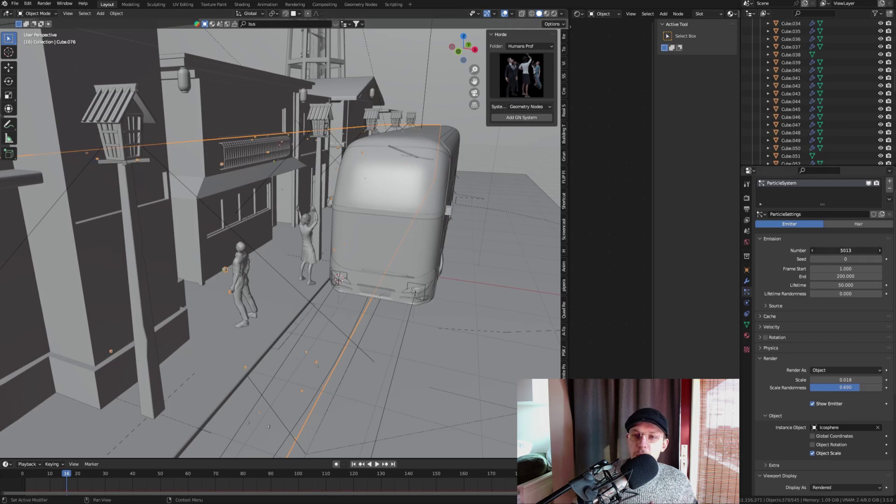
# - Set the long box's particle count to 6789 and emit them from the volume with Jittered distribution
pyautogui.click(775, 306)
pyautogui.click(846, 317)
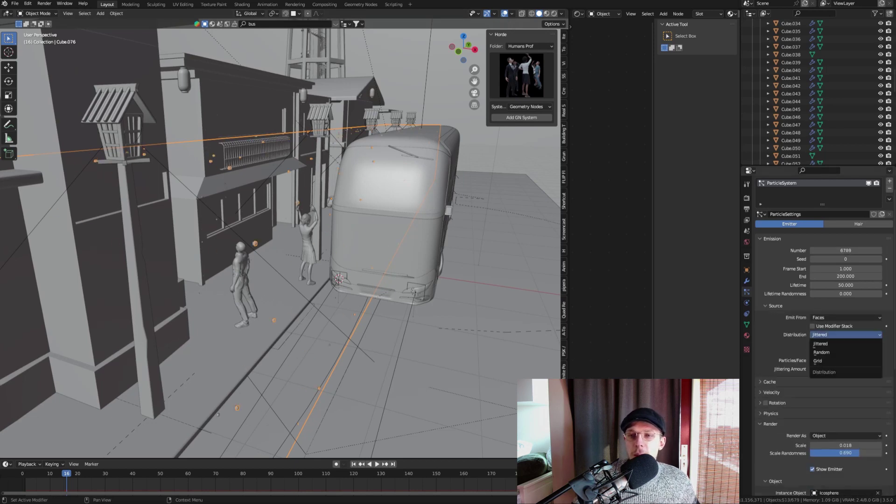
pyautogui.click(820, 344)
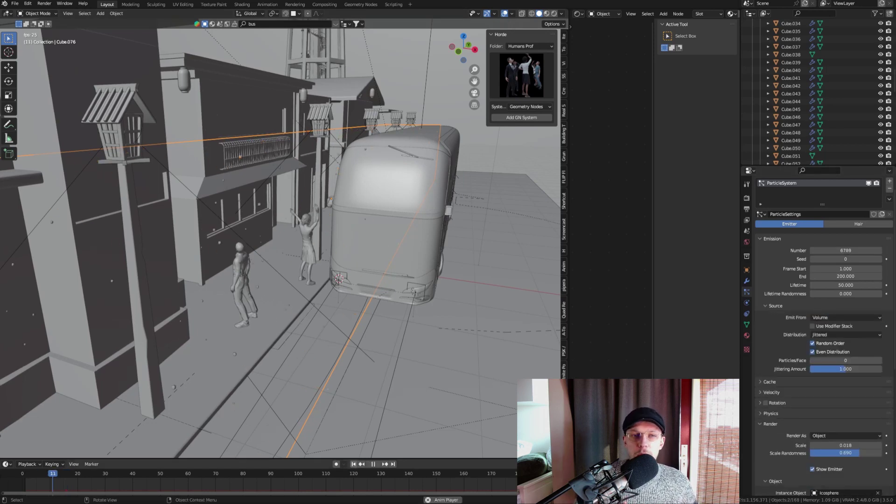
# - Set the particle system's gravity field weight to 0.04
pyautogui.scroll(-10, 821, 327)
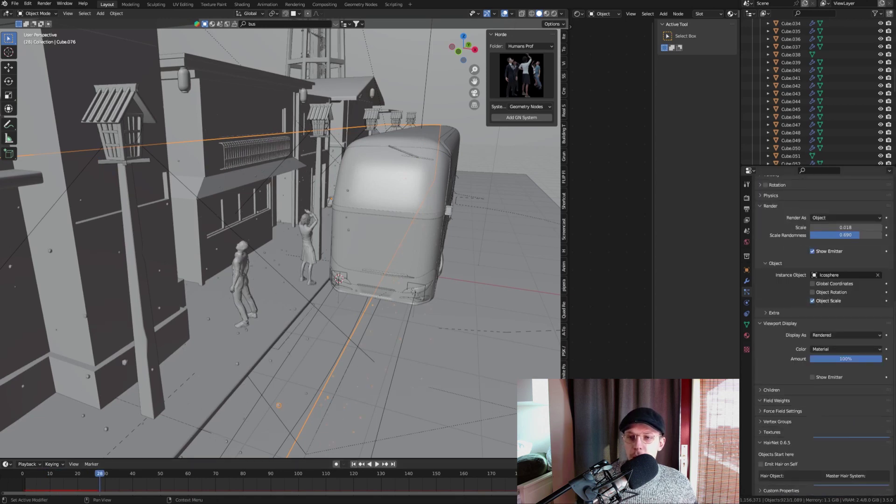
pyautogui.click(776, 400)
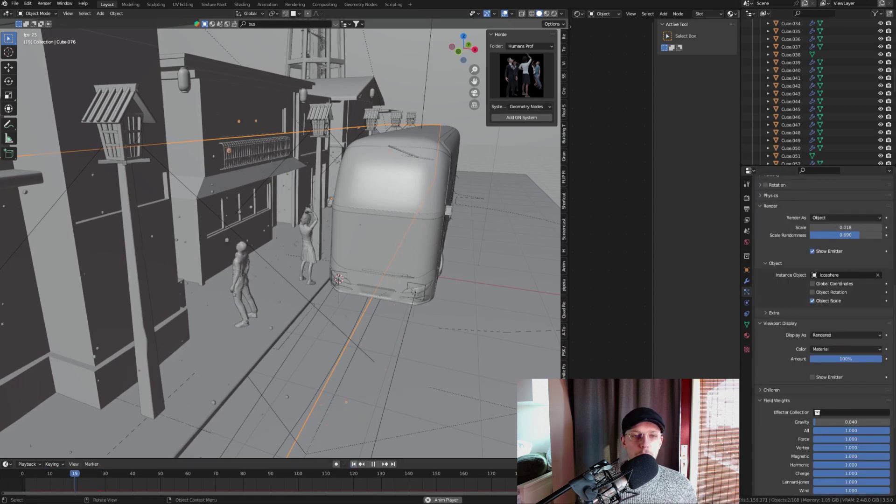
pyautogui.scroll(2, 822, 327)
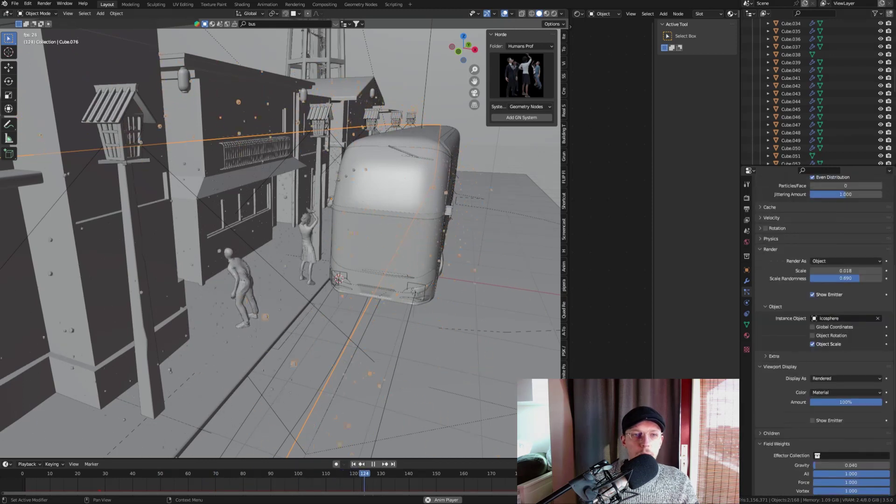
# - Set the particles' normal velocity to 0.01 m/s and their gravity field weight to 0
pyautogui.scroll(4, 821, 327)
pyautogui.click(771, 311)
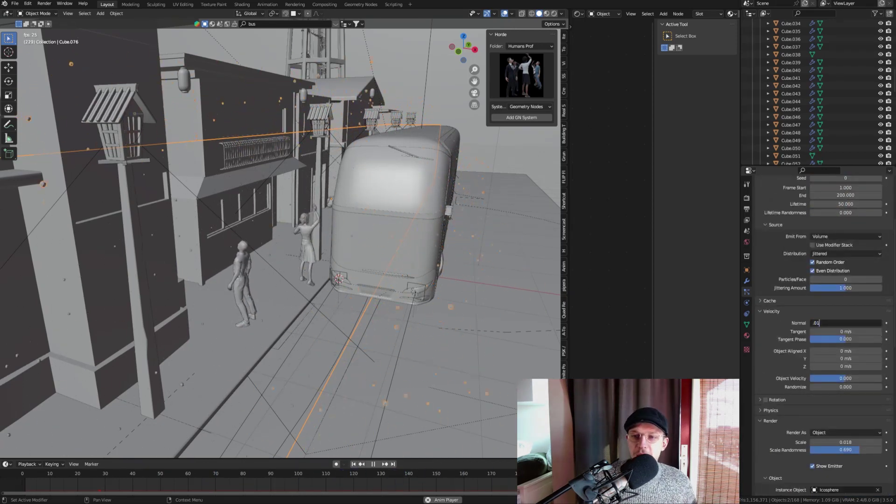
pyautogui.scroll(-15, 846, 323)
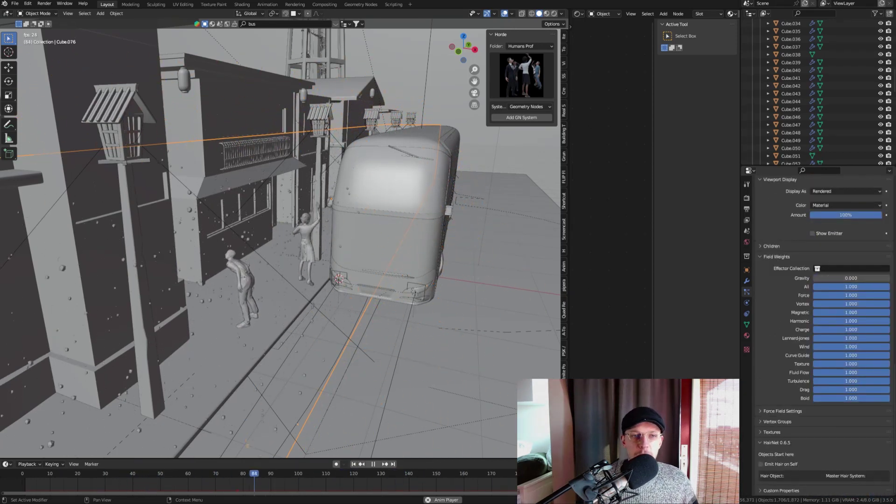
# - Add a Turbulence force field at the 3D cursor and set its strength to 0.2 and size to 0
pyautogui.hotkey('shift', 'a')
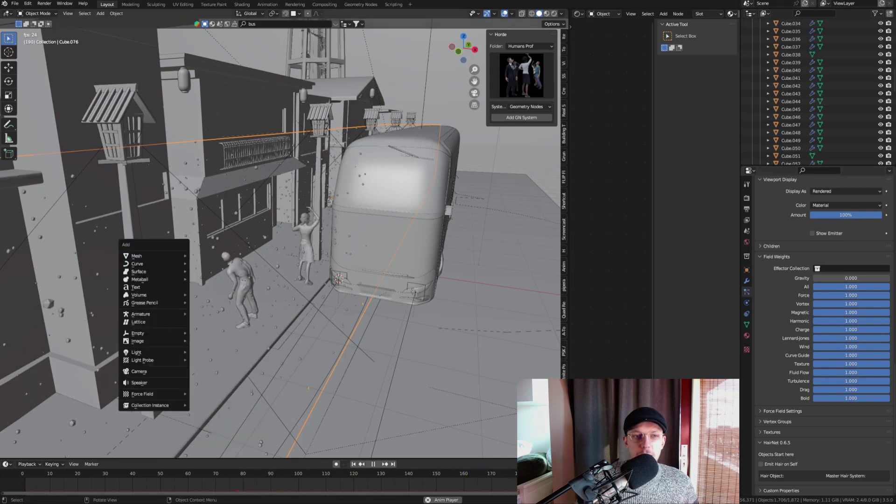
pyautogui.moveTo(144, 393)
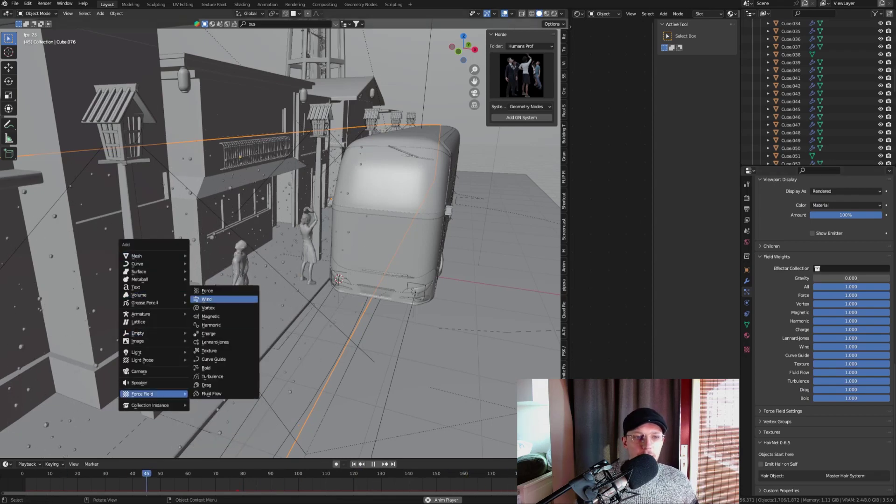
pyautogui.click(212, 376)
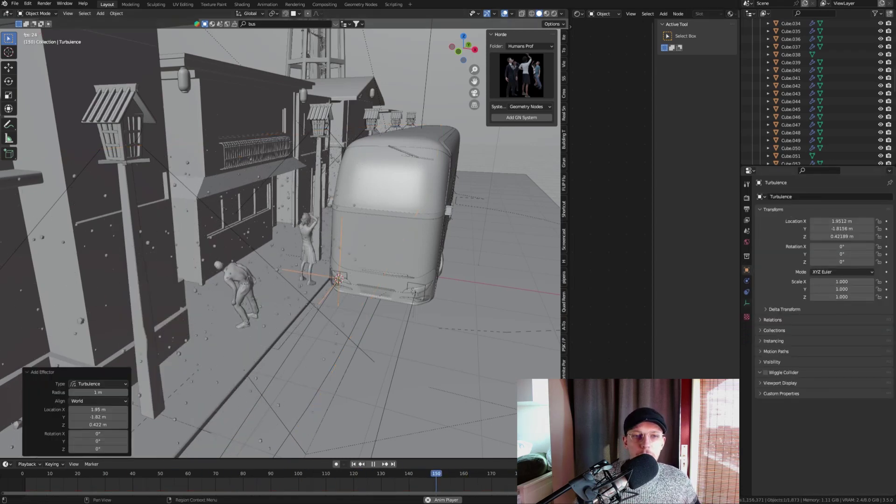
pyautogui.click(747, 303)
pyautogui.click(746, 281)
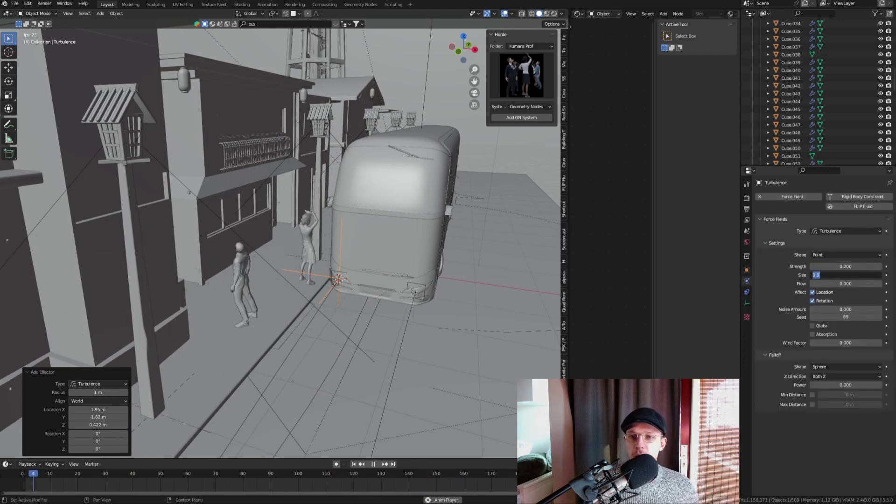
pyautogui.write('5')
pyautogui.press('Return')
pyautogui.moveTo(845, 275); pyautogui.dragTo(836, 275)
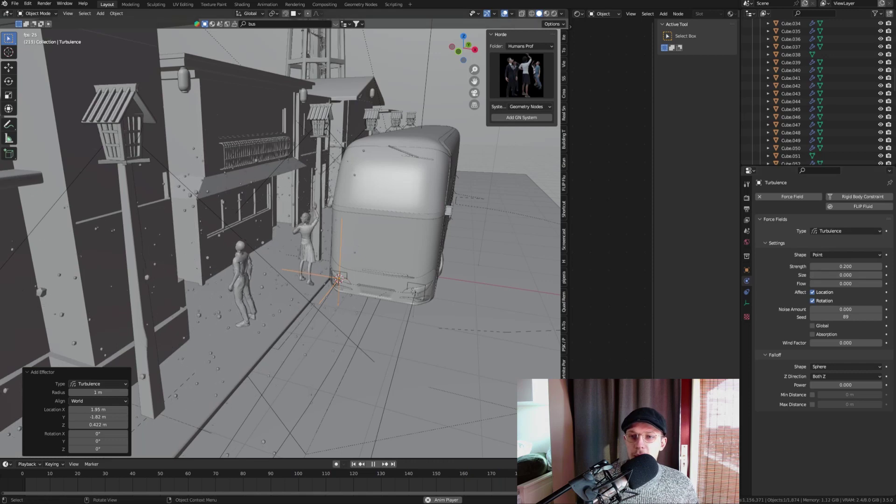
# - Select the long box again and set its particles' lifetime to 215.8
pyautogui.hotkey('ctrl', 'z')
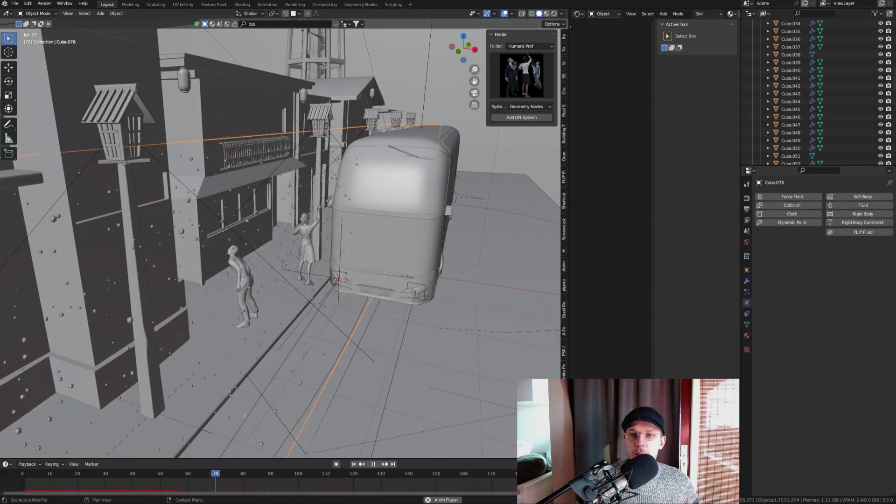
pyautogui.click(746, 291)
pyautogui.moveTo(845, 300); pyautogui.dragTo(850, 301)
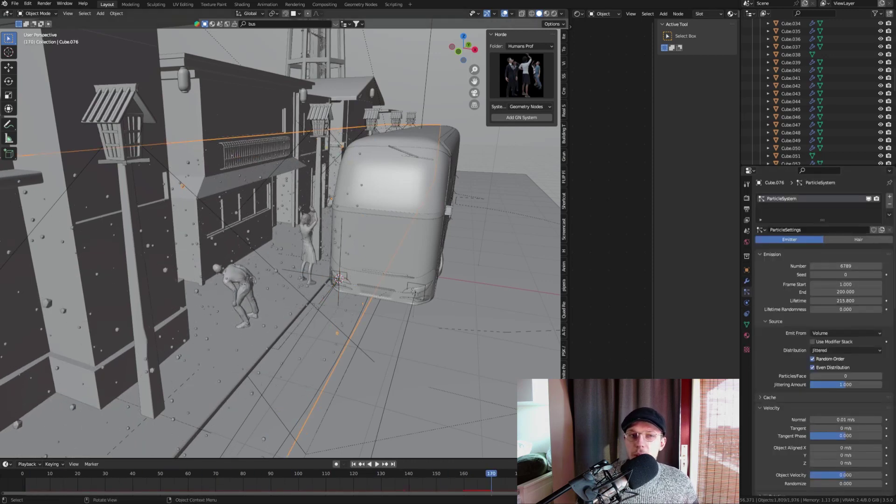
# - Scale and reposition the long particle box, resize it along Y and apply all its transforms
pyautogui.press('KP_0')
pyautogui.moveTo(376, 187); pyautogui.dragTo(406, 241, button='middle')
pyautogui.scroll(-3, 377, 266)
pyautogui.press('s')
pyautogui.click(458, 346)
pyautogui.press('g')
pyautogui.click(448, 304)
pyautogui.press('s')
pyautogui.press('y')
pyautogui.click(400, 261)
pyautogui.hotkey('ctrl', 'a')
pyautogui.click(406, 241)
# - Play the particle animation from the camera view and switch the viewport to rendered shading
pyautogui.press('KP_0')
pyautogui.press('space')
pyautogui.scroll(4, 325, 229)
pyautogui.keyDown('shift'); pyautogui.moveTo(325, 229); pyautogui.dragTo(341, 188, button='middle'); pyautogui.keyUp('shift')
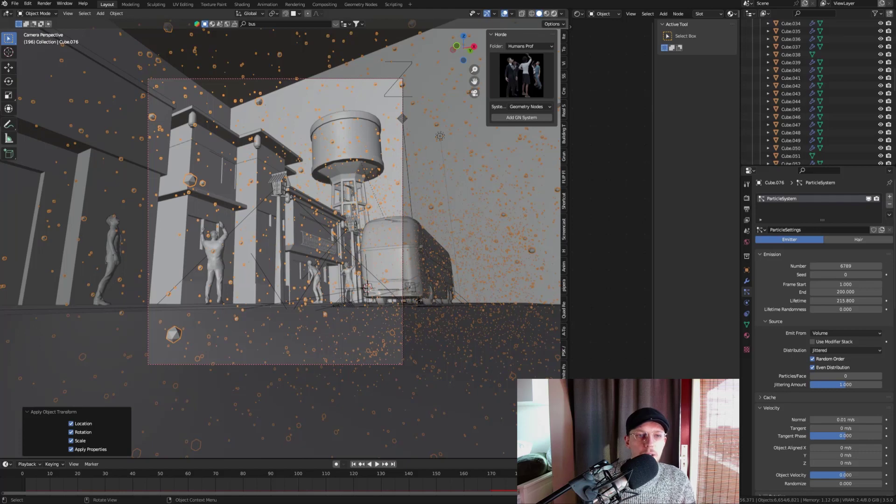
pyautogui.press('z')
pyautogui.click(340, 189)
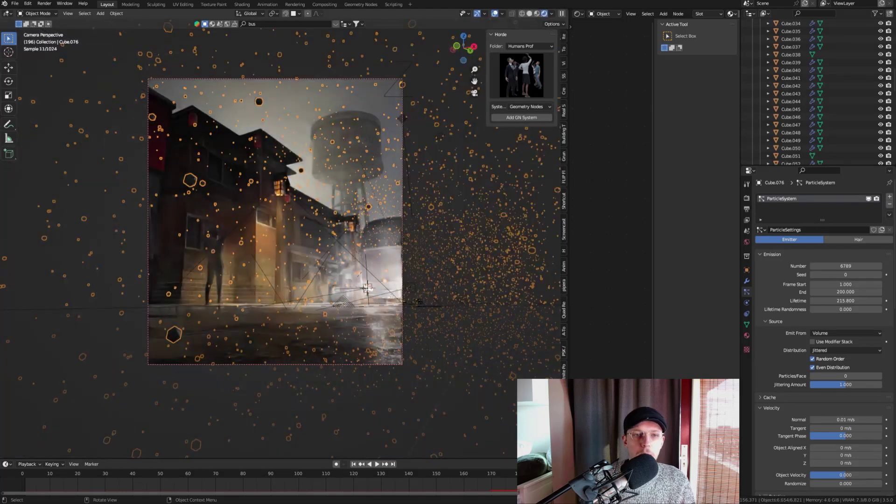
# - Widen the shader editor and frame the camera's rendered view in the narrower 3D viewport
pyautogui.scroll(1, 340, 189)
pyautogui.keyDown('shift'); pyautogui.moveTo(340, 188); pyautogui.dragTo(329, 215, button='middle'); pyautogui.keyUp('shift')
pyautogui.moveTo(566, 196); pyautogui.dragTo(470, 196)
pyautogui.scroll(1, 191, 180)
pyautogui.click(121, 208)
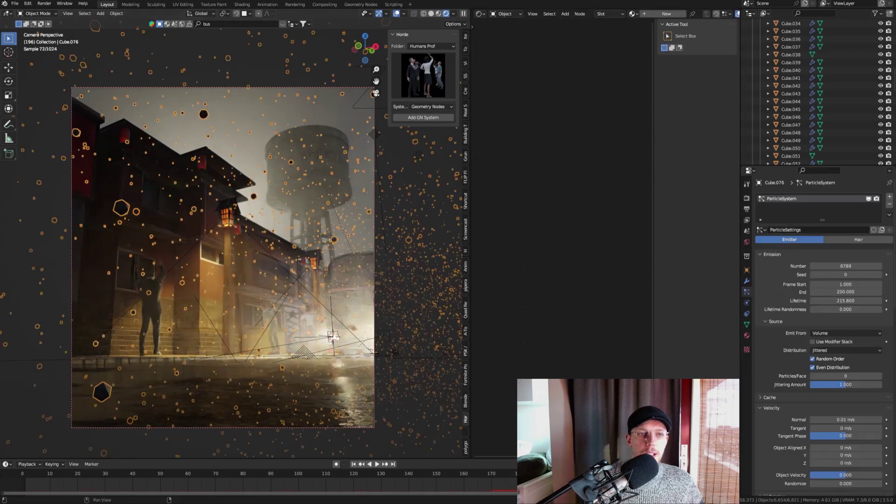
# - Reduce the particles' render scale, trying 0.01 and settling on 0.015
pyautogui.scroll(-6, 821, 326)
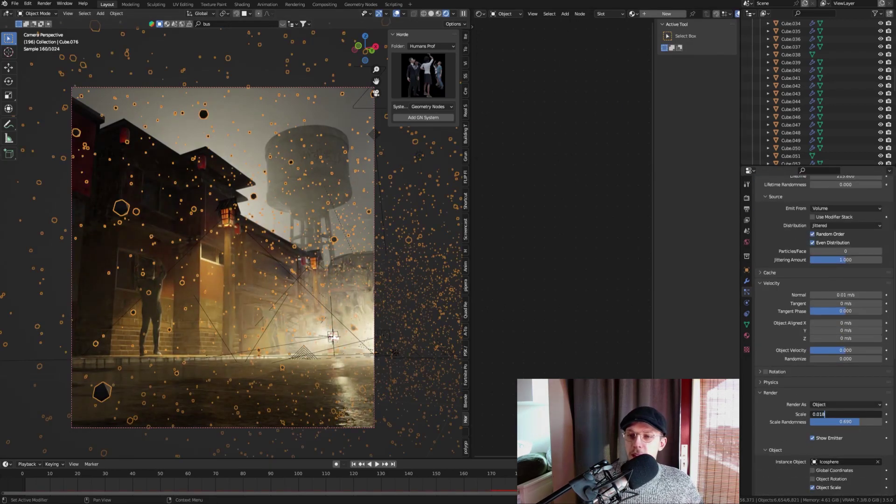
pyautogui.press('Return')
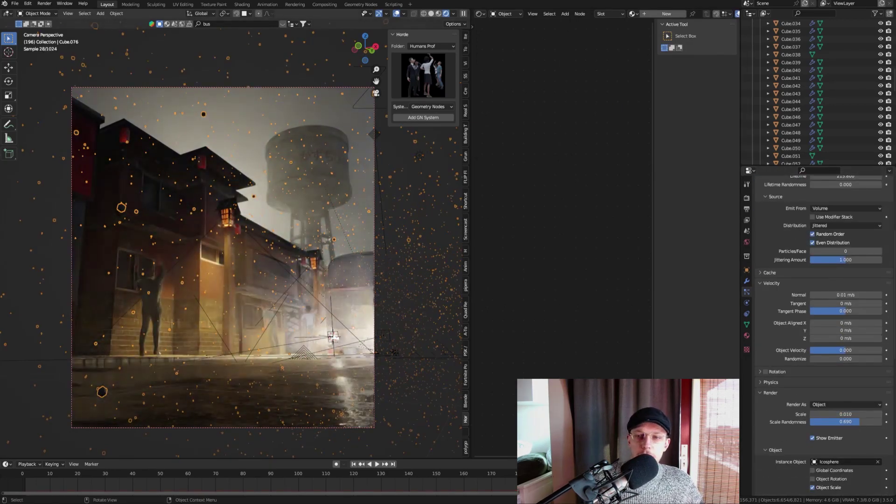
pyautogui.click(150, 303)
pyautogui.click(395, 353)
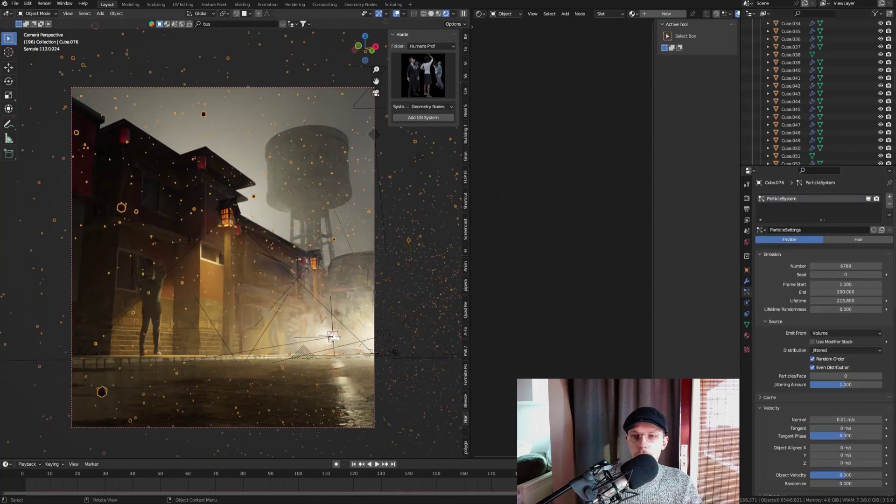
pyautogui.scroll(-14, 845, 384)
pyautogui.doubleClick(846, 321)
pyautogui.write('5')
pyautogui.press('Return')
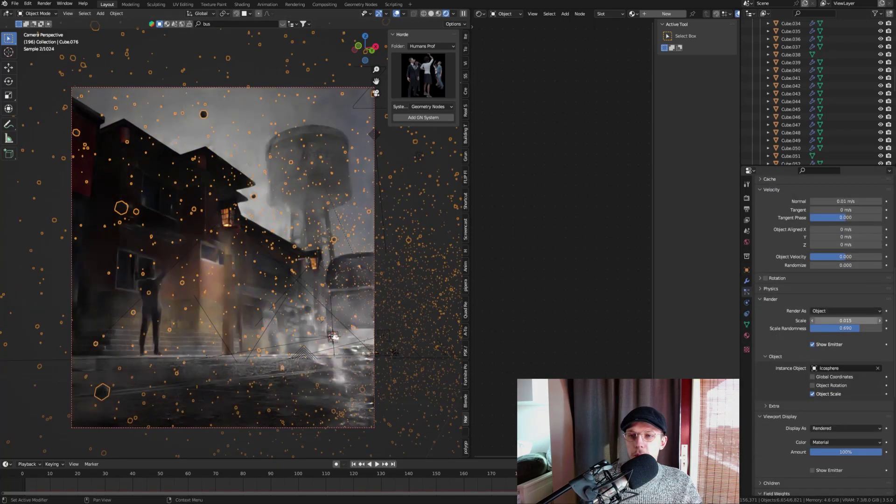
# - Create a new Principled BSDF material on the long box
pyautogui.click(666, 14)
pyautogui.moveTo(584, 196); pyautogui.dragTo(611, 168, button='middle')
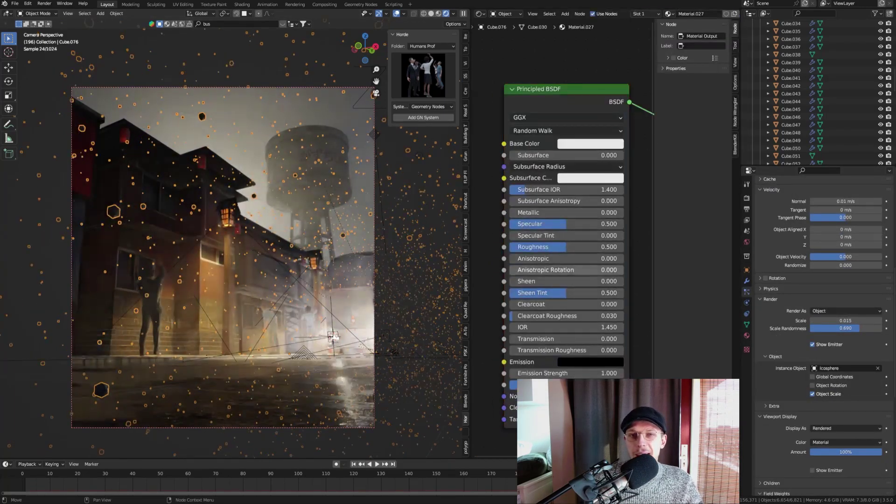
pyautogui.moveTo(542, 338); pyautogui.dragTo(614, 339)
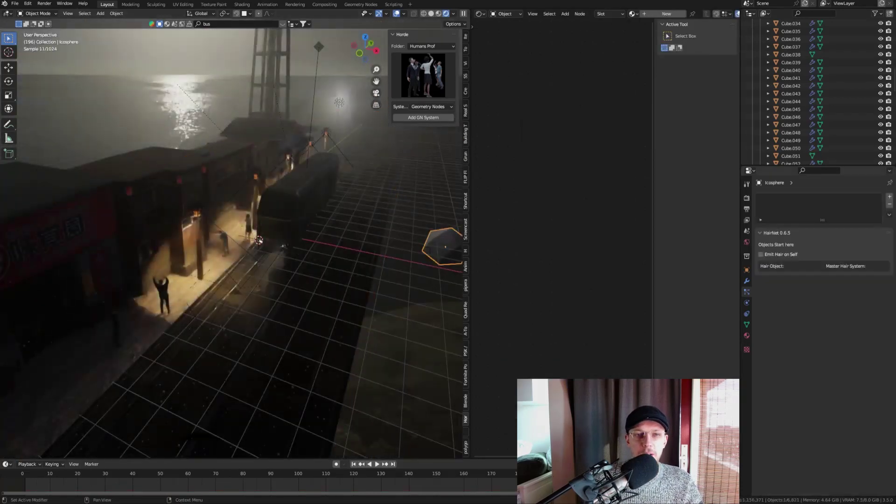
# - Give the Icosphere's new material a transmission of 0.4 and a roughness of 0.645
pyautogui.scroll(2, 561, 308)
pyautogui.moveTo(537, 350); pyautogui.dragTo(614, 350)
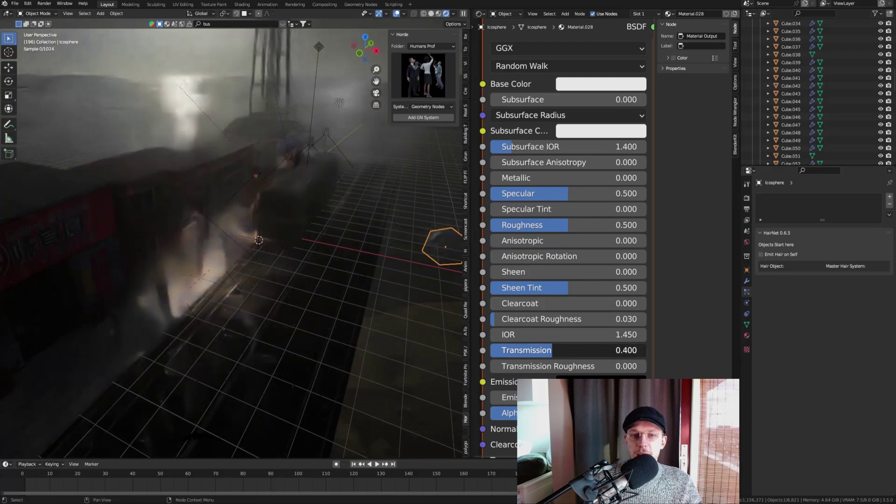
pyautogui.moveTo(568, 225); pyautogui.dragTo(590, 225)
# - From the camera view, raise the Icosphere material's transmission to 0.668 and change its base colour to reddish orange
pyautogui.press('KP_0')
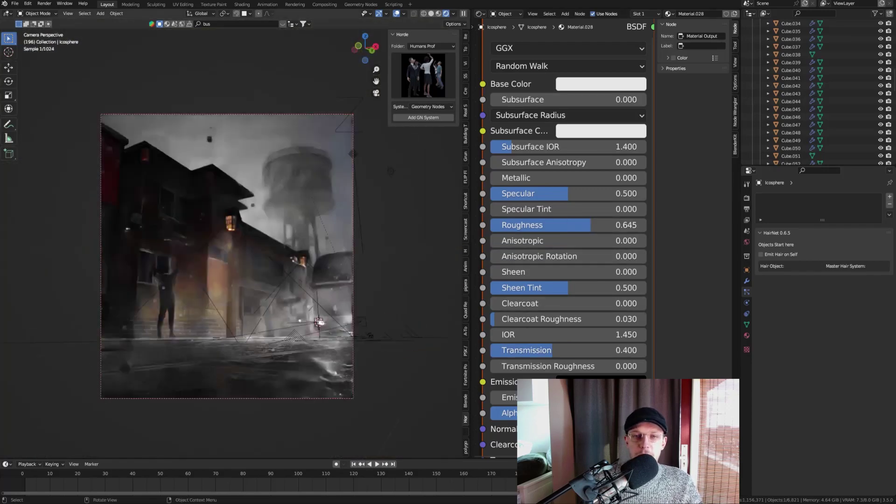
pyautogui.keyDown('shift'); pyautogui.moveTo(227, 256); pyautogui.dragTo(182, 250, button='middle'); pyautogui.keyUp('shift')
pyautogui.scroll(1, 227, 256)
pyautogui.moveTo(552, 350); pyautogui.dragTo(595, 350)
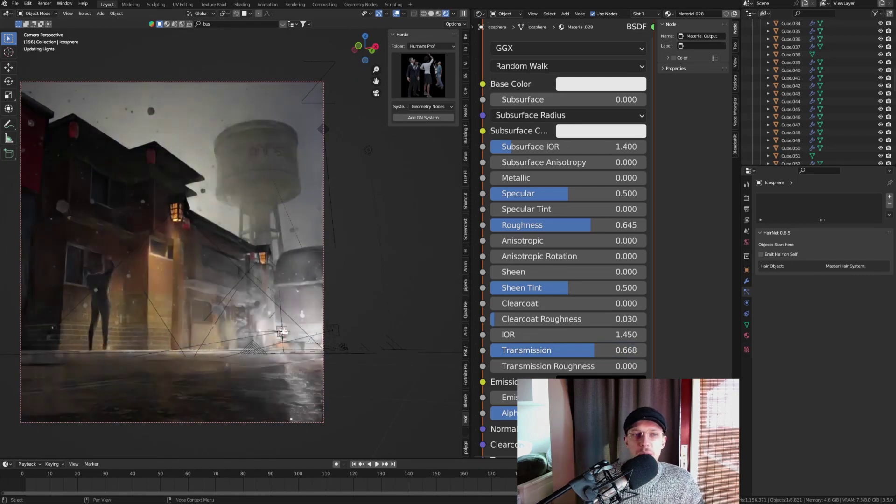
pyautogui.scroll(-3, 558, 170)
pyautogui.scroll(2, 577, 123)
pyautogui.click(582, 124)
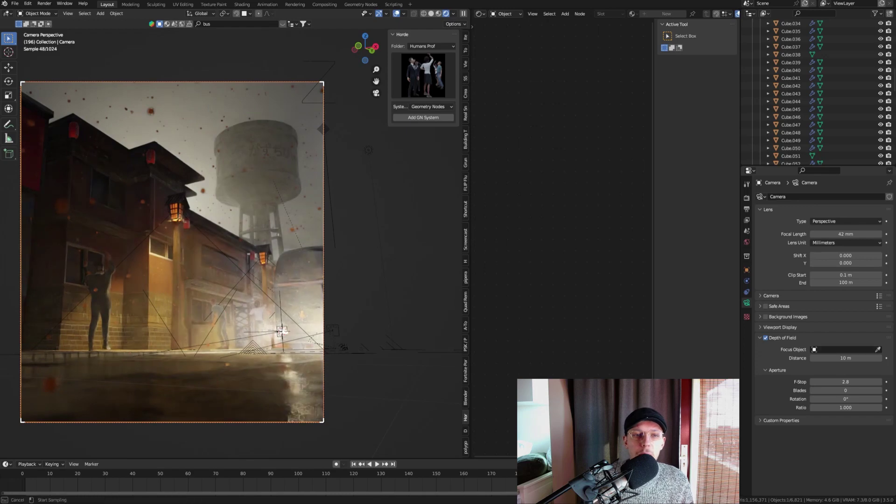
# - Focus the camera's depth of field on the bus headlight plane, Plane.015, and set the F-stop to 1.5
pyautogui.click(282, 332)
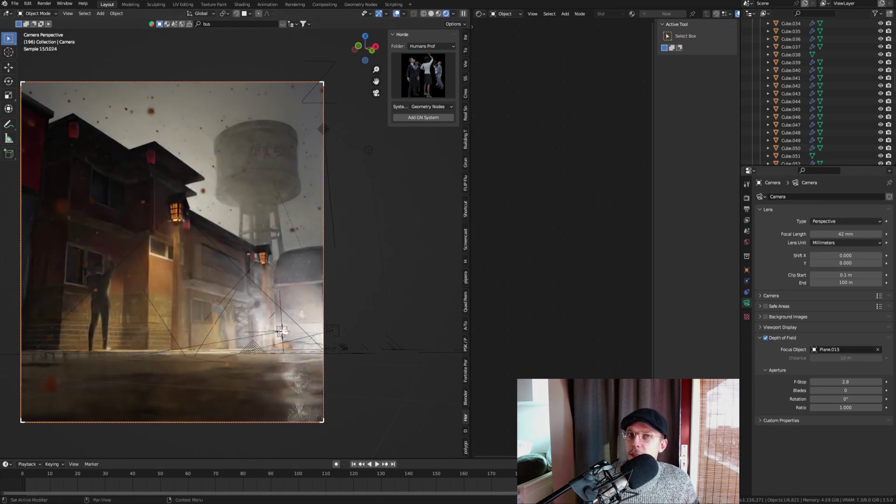
pyautogui.click(845, 381)
pyautogui.write('1.5')
pyautogui.press('Return')
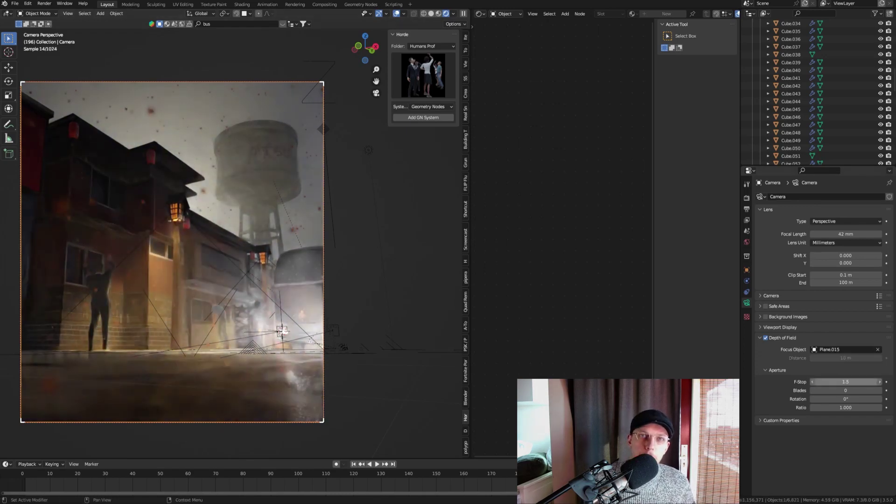
# - Add an area light near the street with 462.8 W power, 0.67 m size and 96.1° spread
pyautogui.hotkey('shift', 'a')
pyautogui.moveTo(135, 215)
pyautogui.click(184, 241)
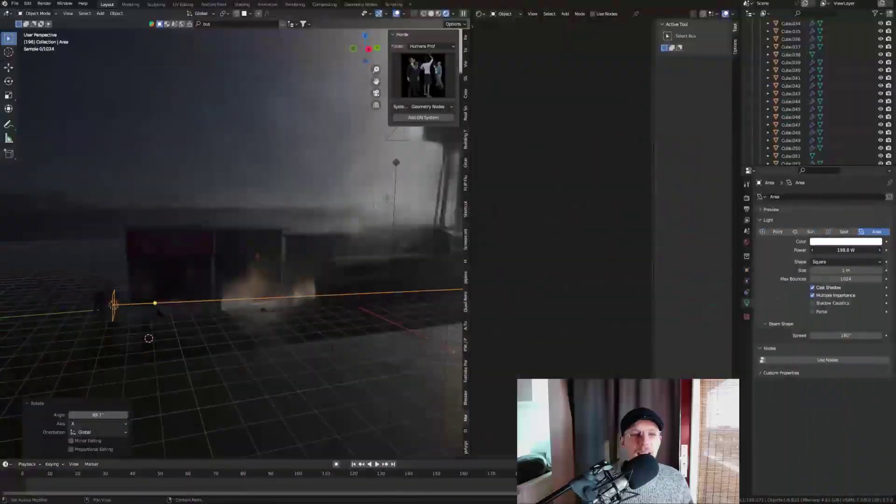
pyautogui.moveTo(846, 251); pyautogui.dragTo(830, 271)
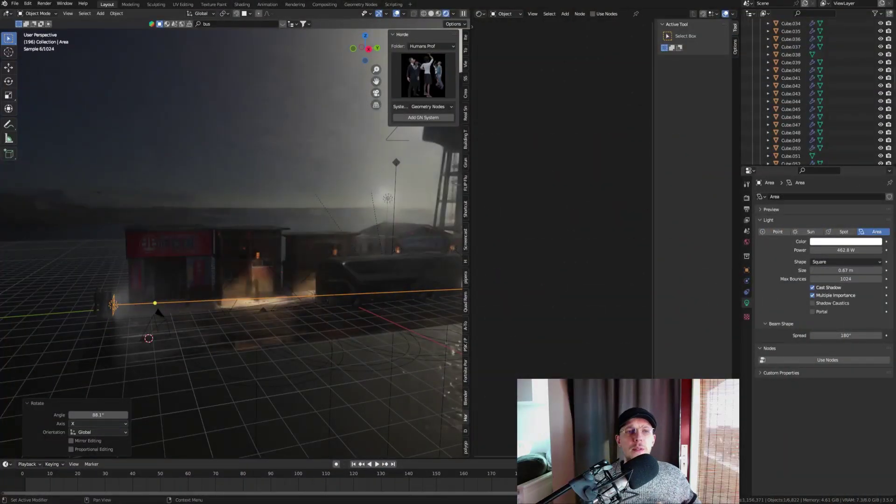
pyautogui.moveTo(845, 335); pyautogui.dragTo(826, 335)
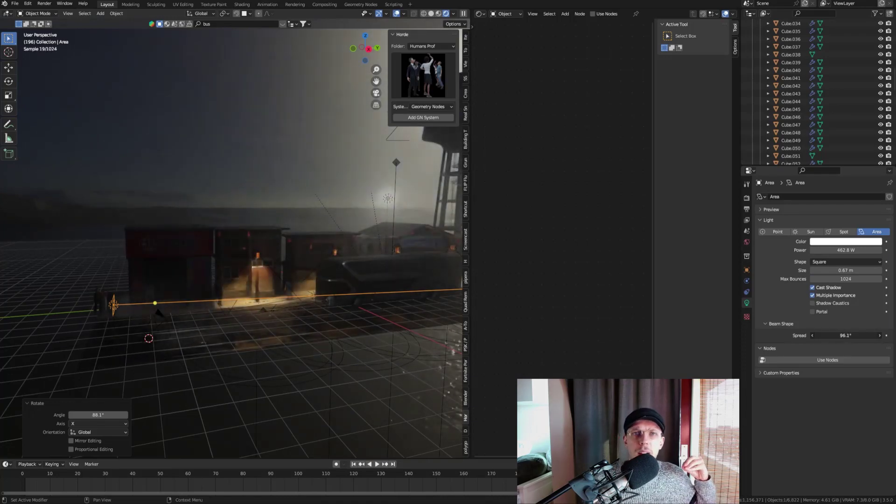
# - Move the area light -2.195 m along X so that it lines up with the road
pyautogui.moveTo(233, 210); pyautogui.dragTo(350, 271, button='middle')
pyautogui.press('g')
pyautogui.press('x')
pyautogui.click(290, 273)
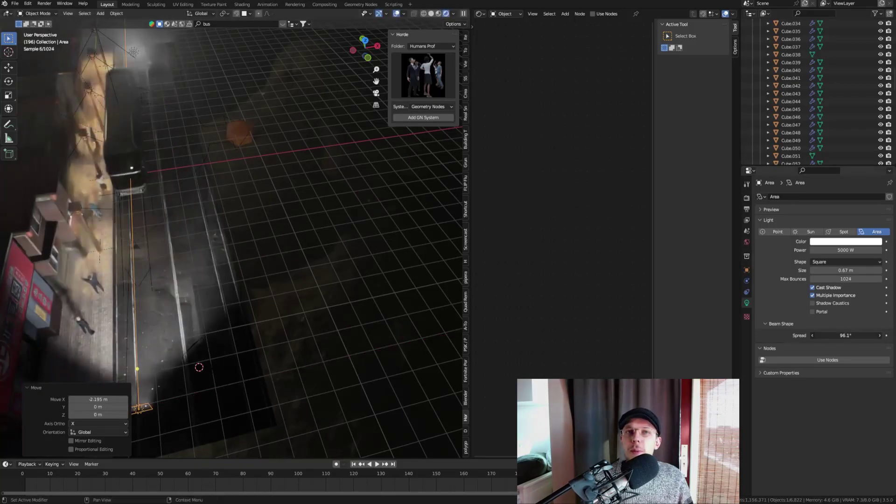
# - Narrow the area light's spread to 42.2° and set its power to 2000 W
pyautogui.moveTo(846, 335); pyautogui.dragTo(830, 335)
pyautogui.click(845, 250)
pyautogui.write('2000')
pyautogui.press('Return')
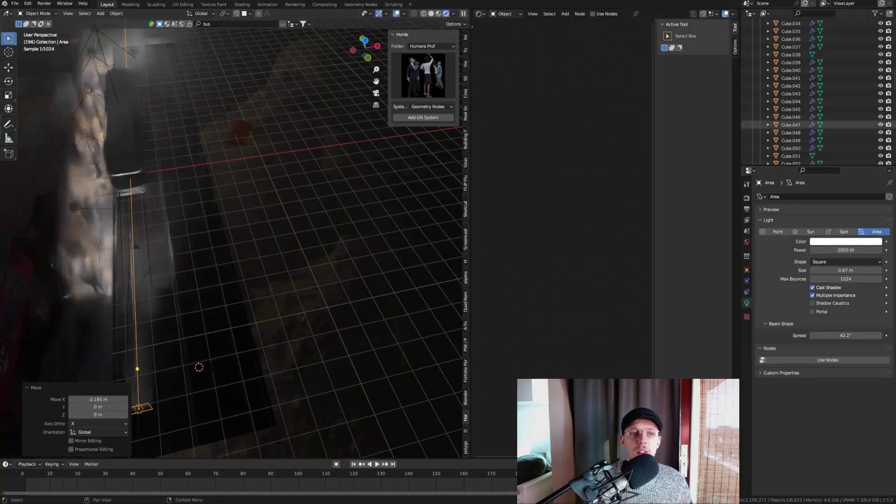
# - Change the area light's colour to red while viewing the scene through the camera
pyautogui.press('KP_0')
pyautogui.click(845, 241)
pyautogui.moveTo(841, 166); pyautogui.dragTo(842, 188)
# - In the right orthographic view, move the red area light -1.0254 m along Z, close to the road
pyautogui.moveTo(261, 280); pyautogui.dragTo(366, 305, button='middle')
pyautogui.press('KP_3')
pyautogui.scroll(-10, 236, 296)
pyautogui.scroll(5, 255, 307)
pyautogui.press('g')
pyautogui.press('z')
pyautogui.click(374, 307)
# - Tilt the red area light about the X axis by -3.31° and by a further -3.28°
pyautogui.press('r')
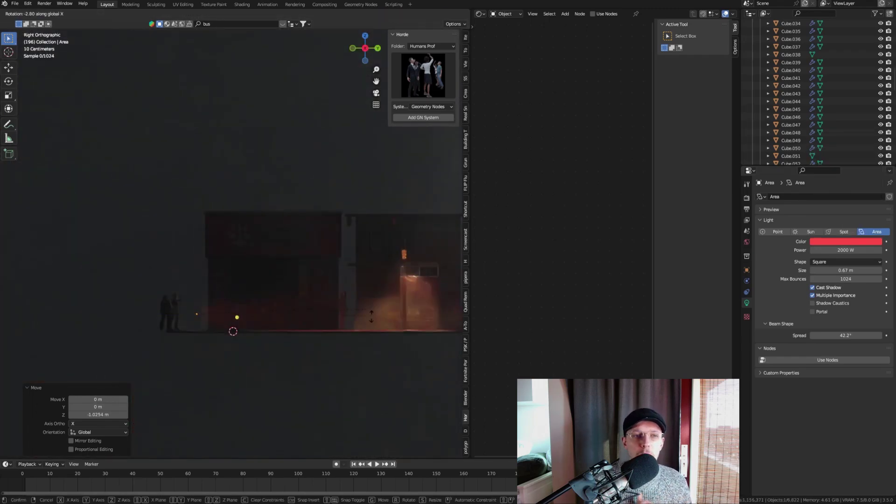
pyautogui.click(373, 308)
pyautogui.press('KP_0')
pyautogui.press('r')
pyautogui.press('x')
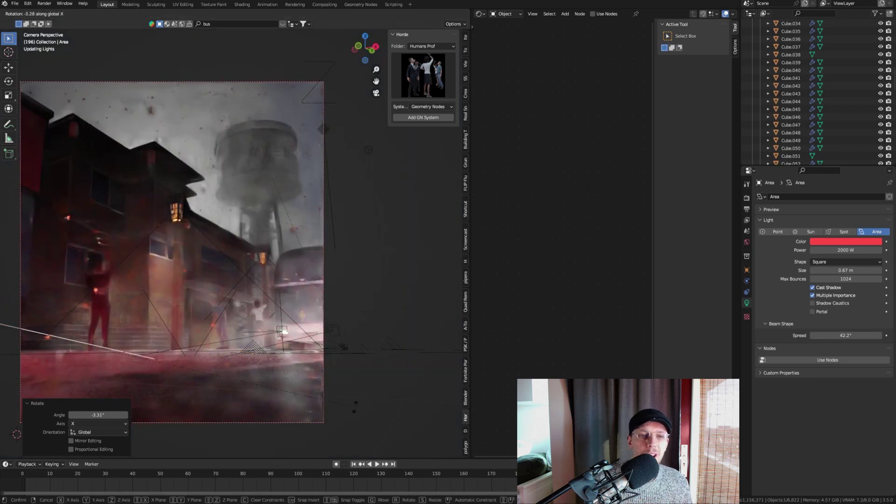
pyautogui.click(355, 407)
# - Set the red area light to 1000 W power, 30° spread and 0.26 m size, and shift it along X
pyautogui.click(845, 250)
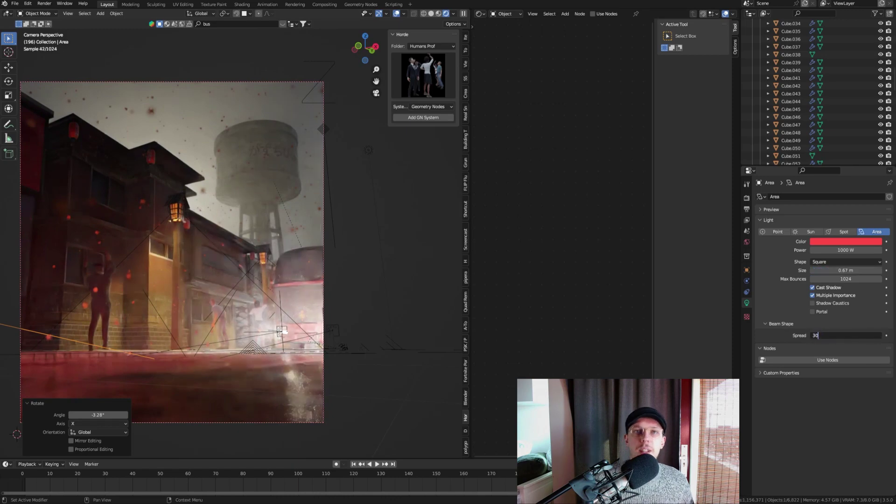
pyautogui.press('Return')
pyautogui.moveTo(196, 220); pyautogui.dragTo(264, 318, button='middle')
pyautogui.press('g')
pyautogui.press('x')
pyautogui.click(243, 327)
pyautogui.moveTo(846, 270); pyautogui.dragTo(826, 270)
# - Create a linked duplicate of the red area light, offset 1.213 m along X from the first
pyautogui.press('Delete')
pyautogui.click(275, 330)
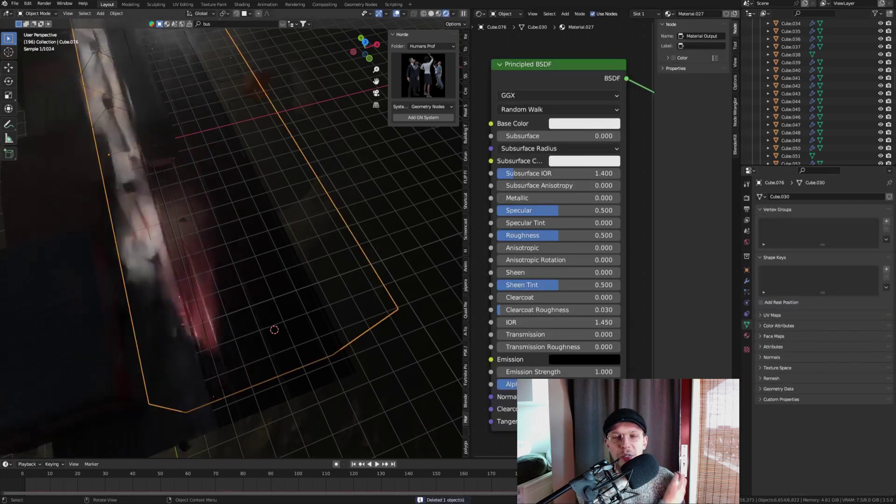
pyautogui.click(222, 387)
pyautogui.hotkey('shift', 'd')
pyautogui.press('x')
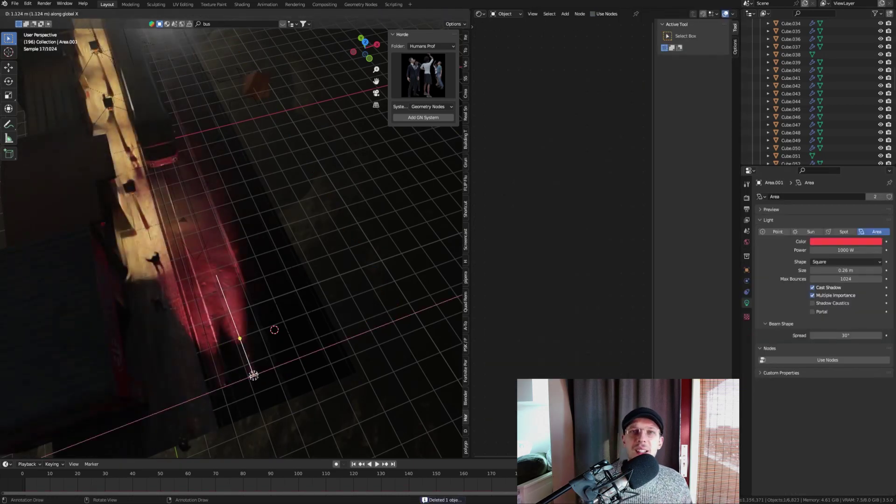
pyautogui.press('Return')
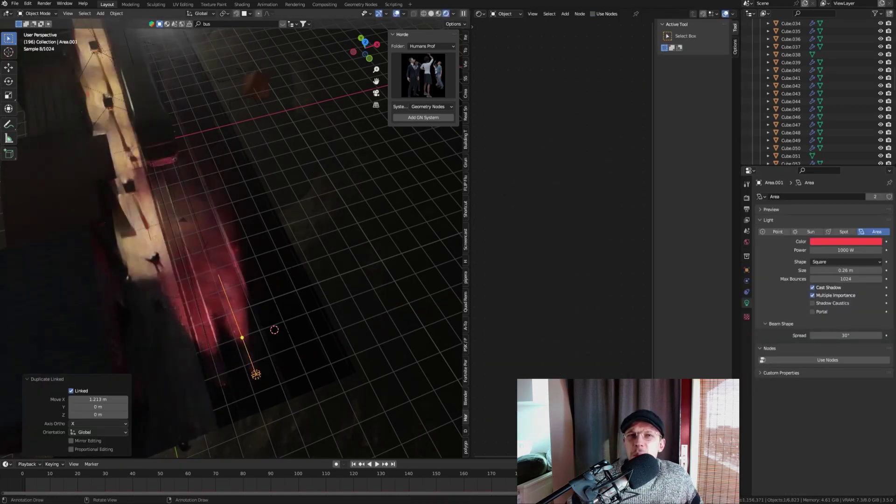